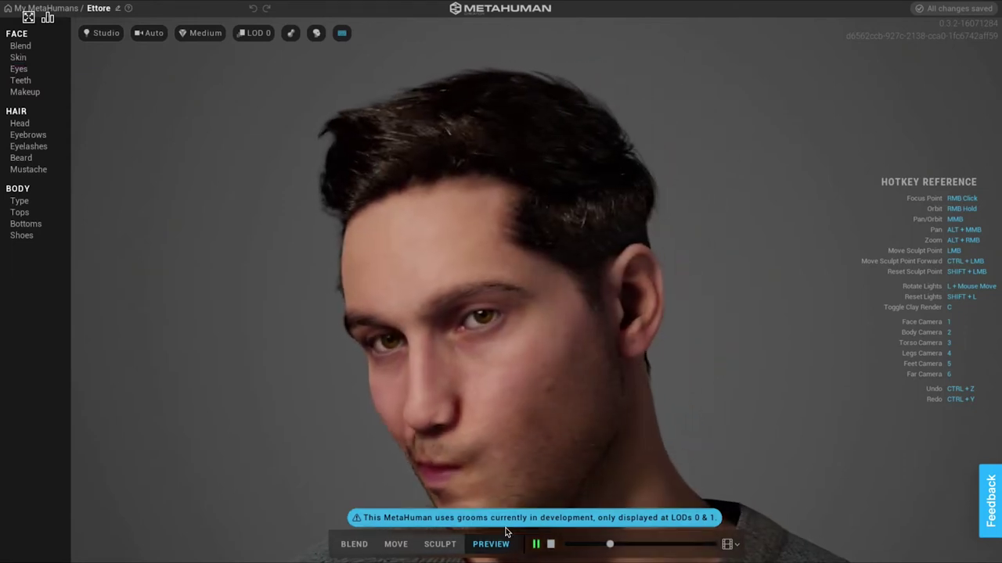
- Stop the preview animation, change the face's skin color to a darker reddish brown and raise the skin roughness
left_click(21, 47)
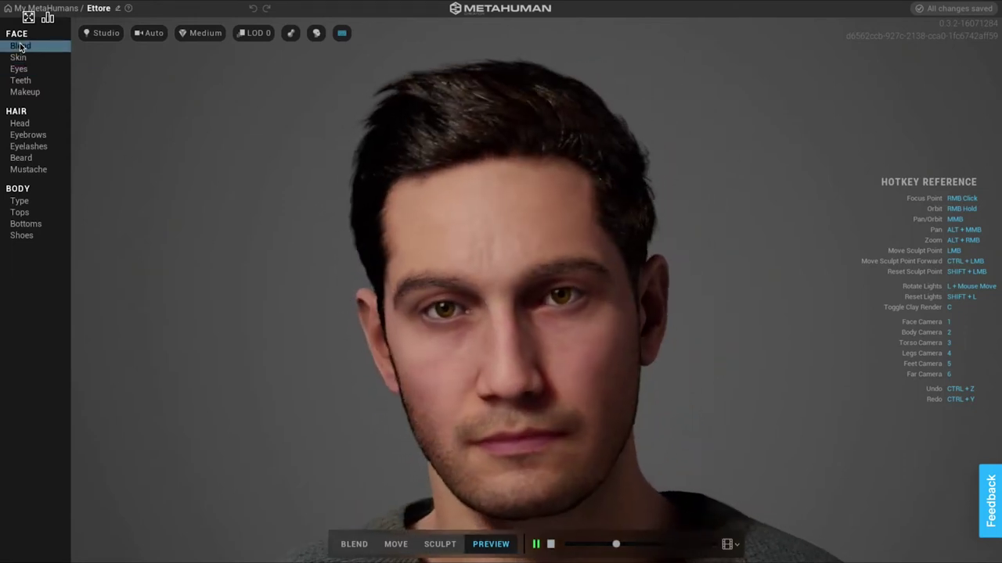
left_click(25, 65)
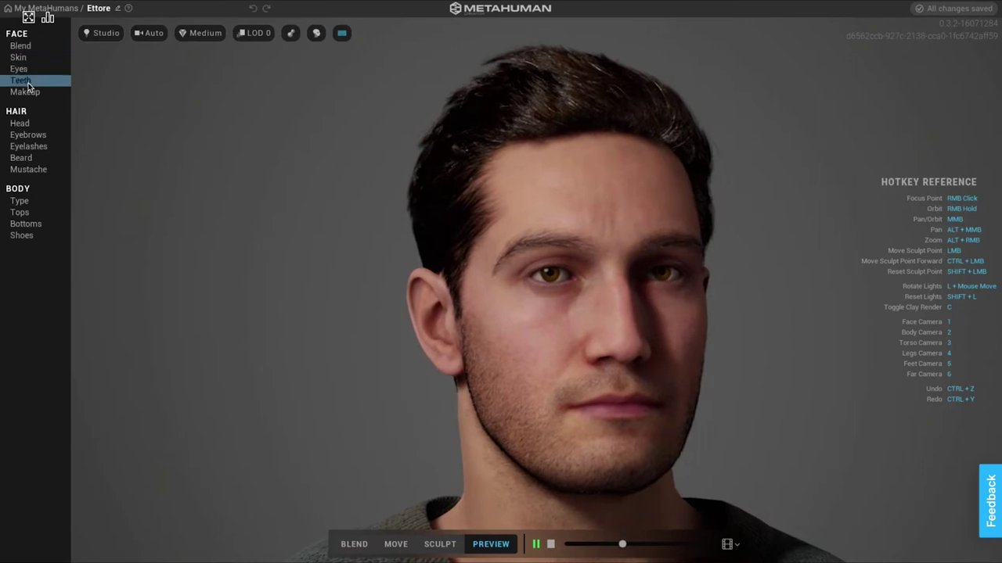
left_click(23, 60)
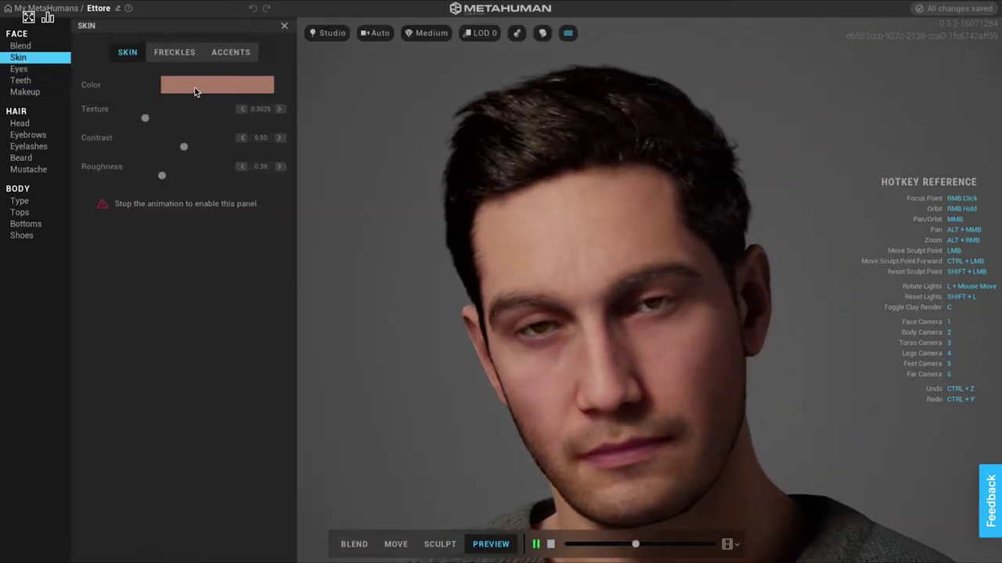
left_click(550, 544)
left_click(212, 86)
left_click_drag(258, 146, 306, 151)
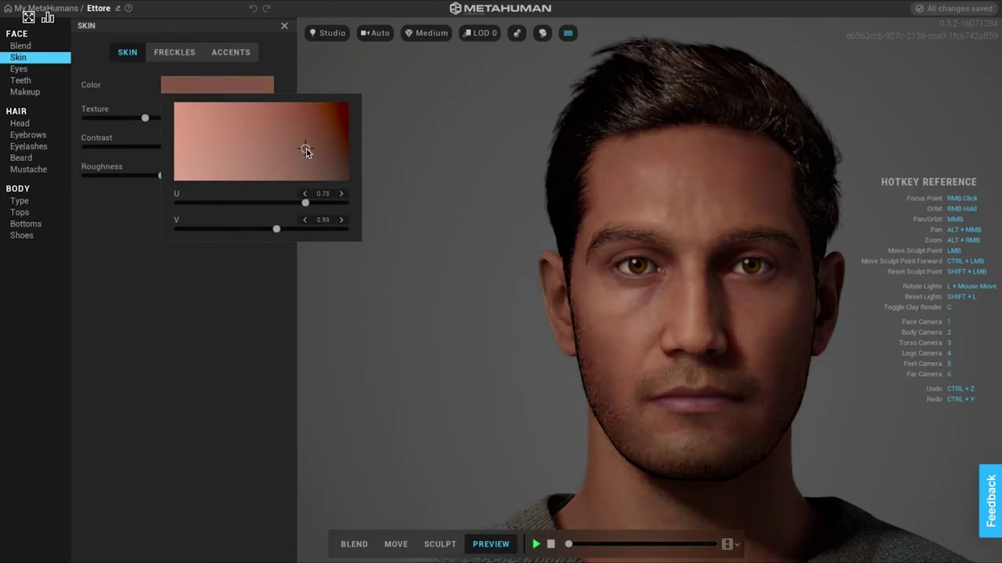
left_click(180, 317)
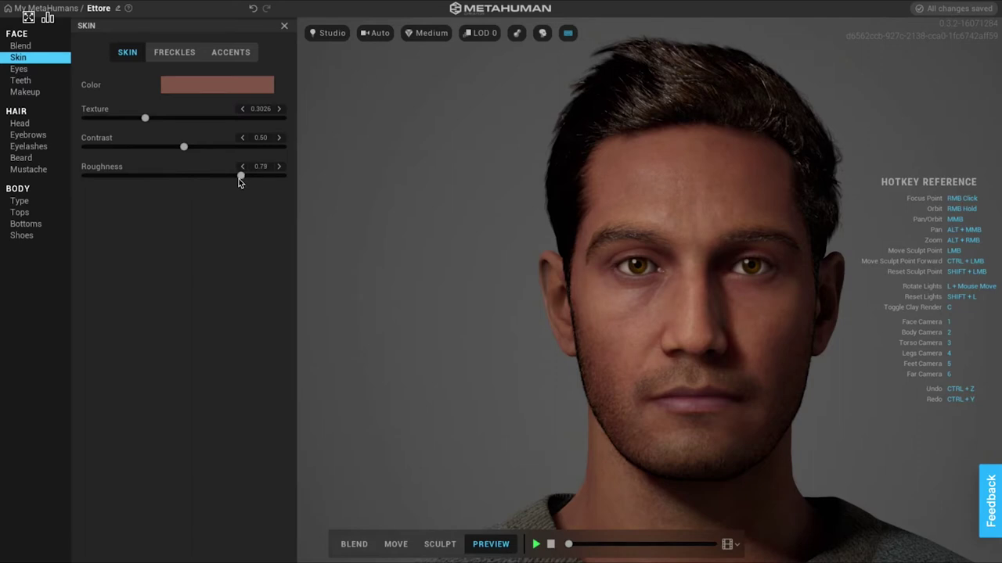
left_click_drag(161, 176, 332, 204)
- In the skin accents, set the cheeks' redness to 0.50 and the forehead's saturation to 0.69
left_click(173, 52)
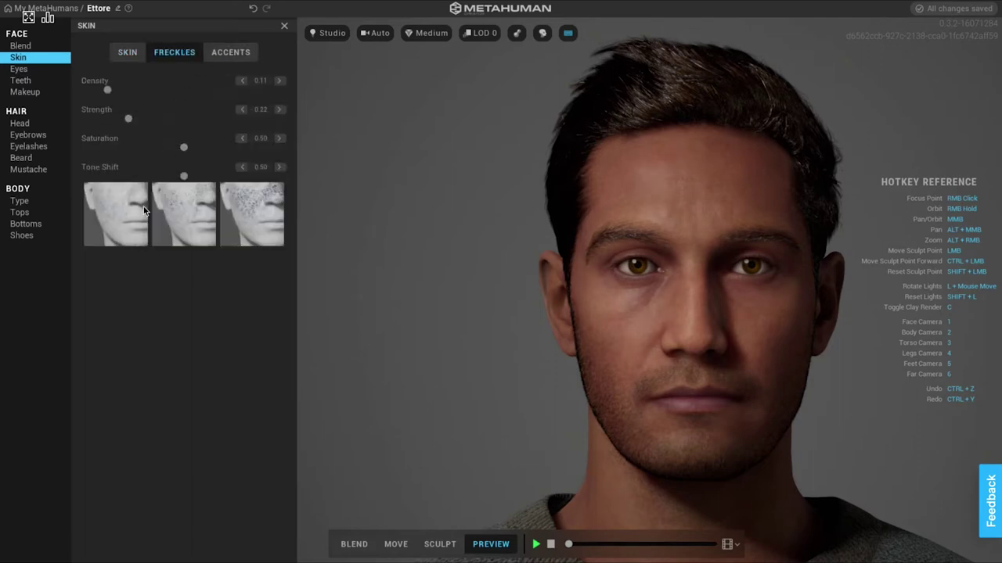
left_click(230, 52)
left_click(217, 169)
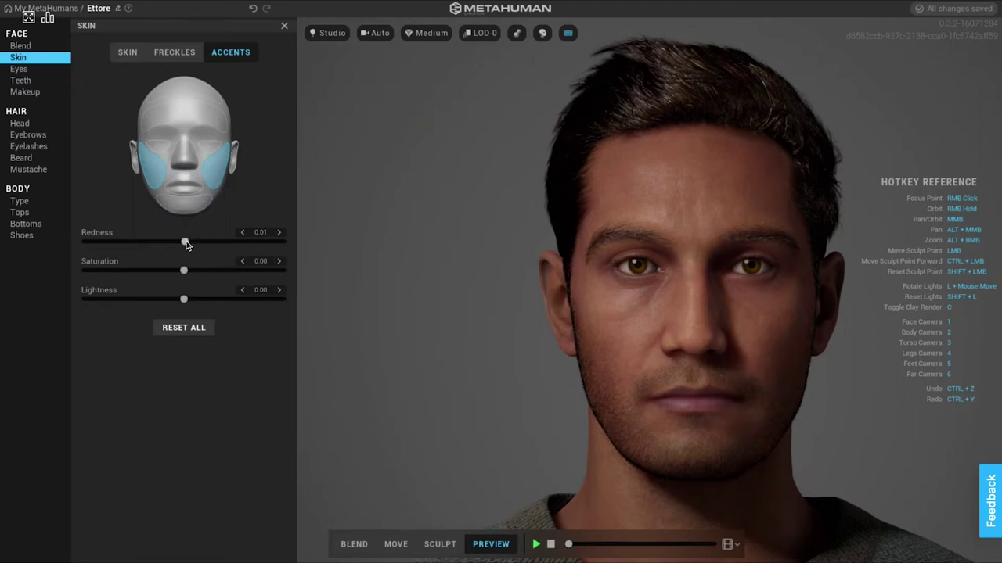
left_click_drag(216, 243, 235, 245)
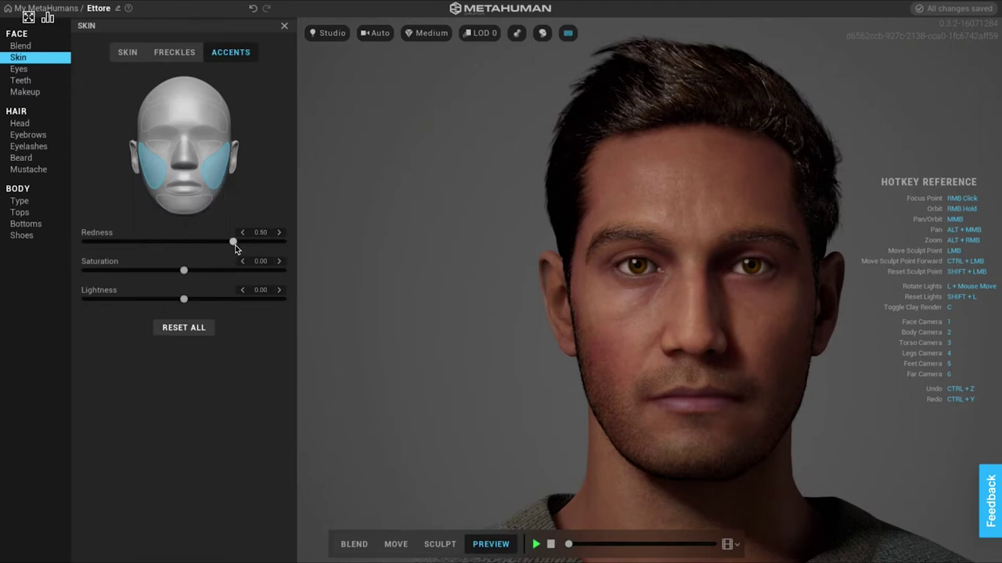
left_click(191, 130)
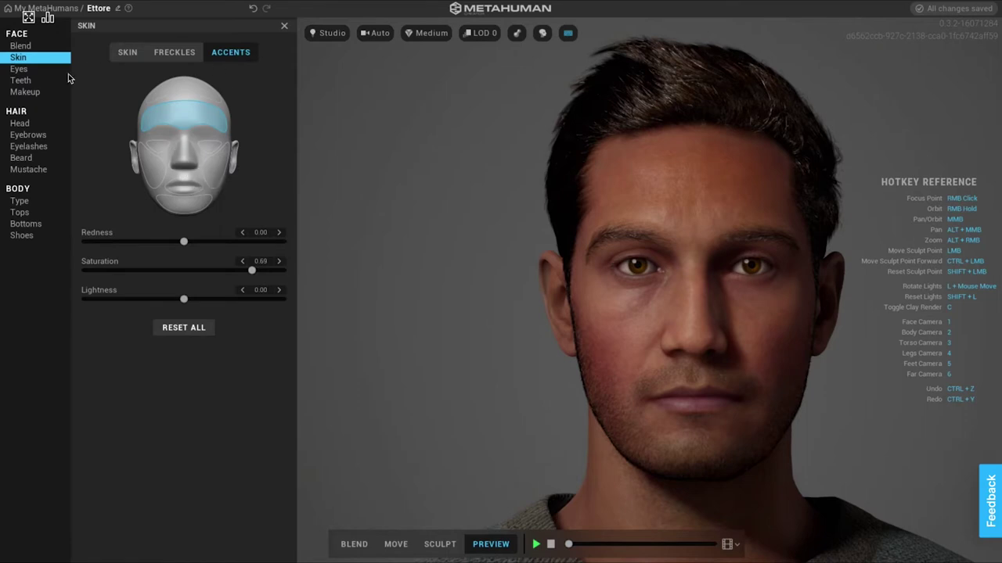
- Give the eyes the first blue-grey preset in the second row with the first iris pattern, and adjust the sclera brightness
left_click(24, 71)
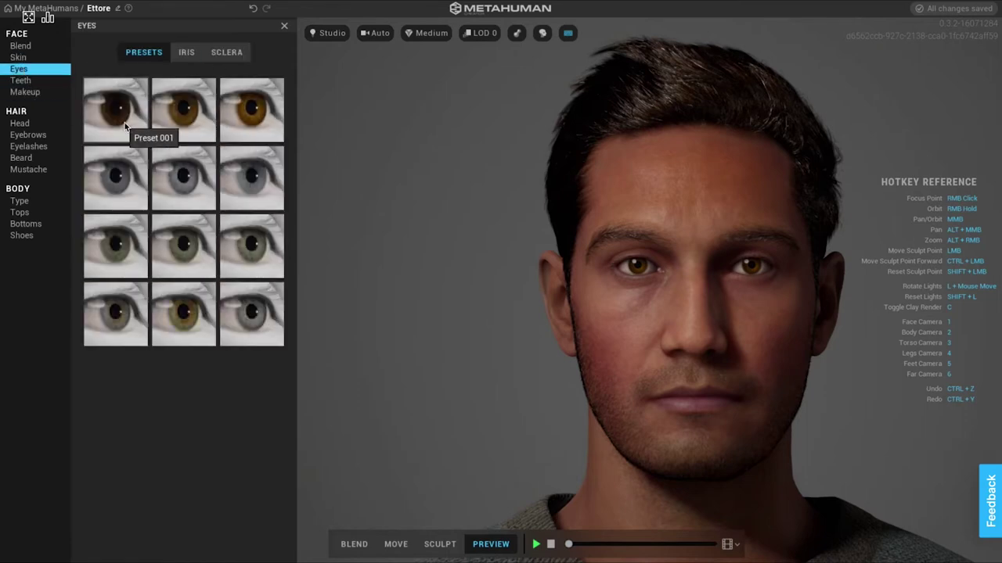
left_click(117, 179)
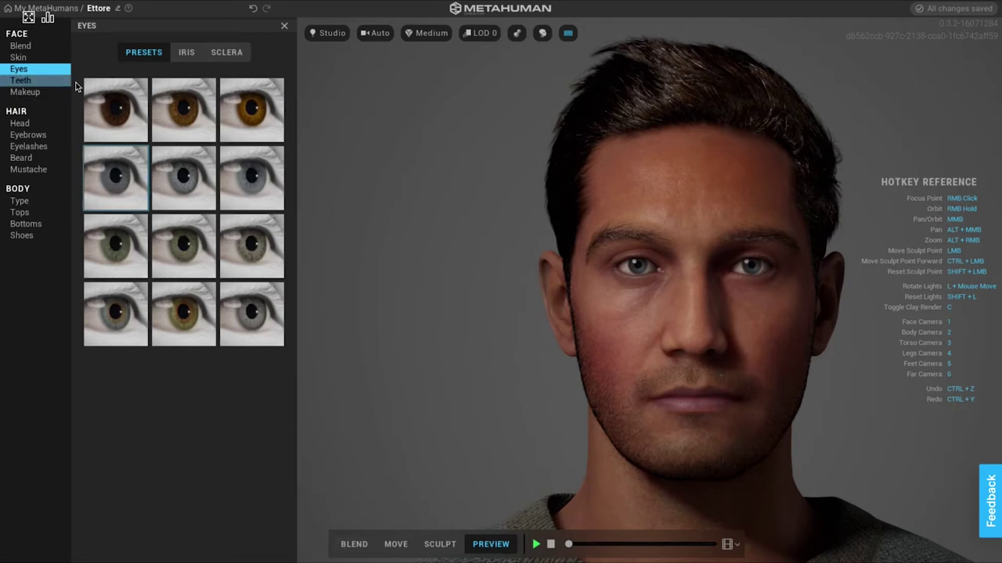
left_click(186, 53)
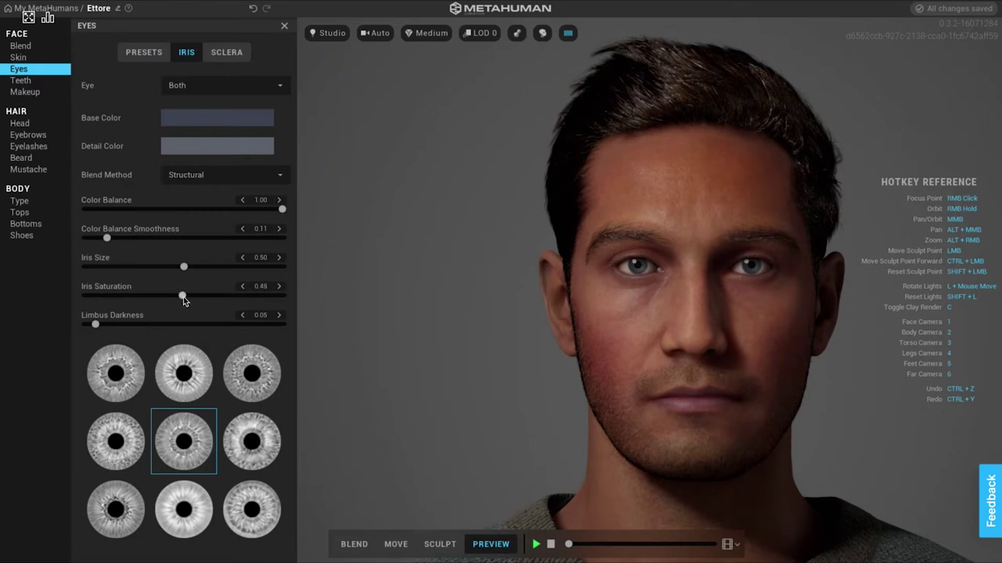
left_click(116, 384)
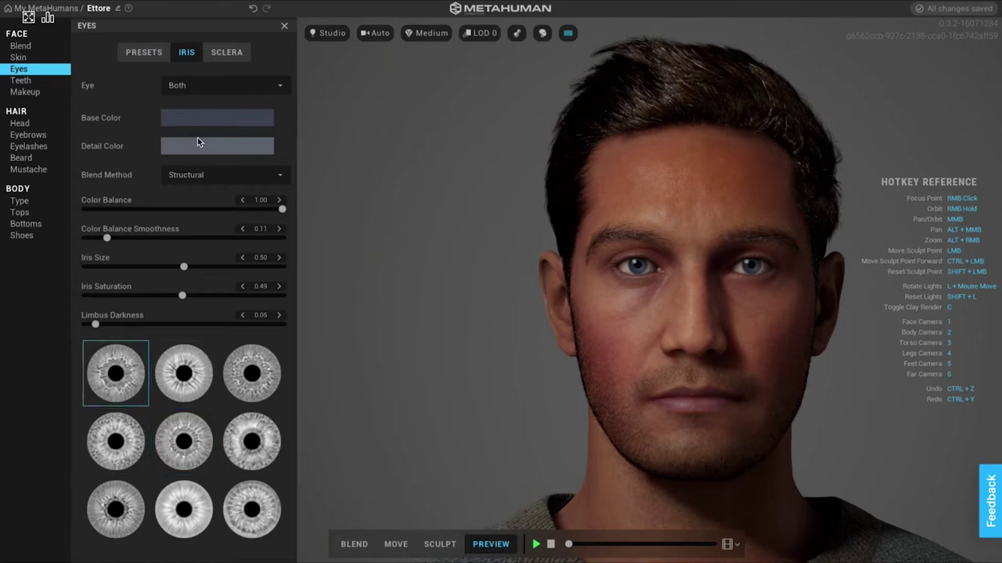
left_click(230, 54)
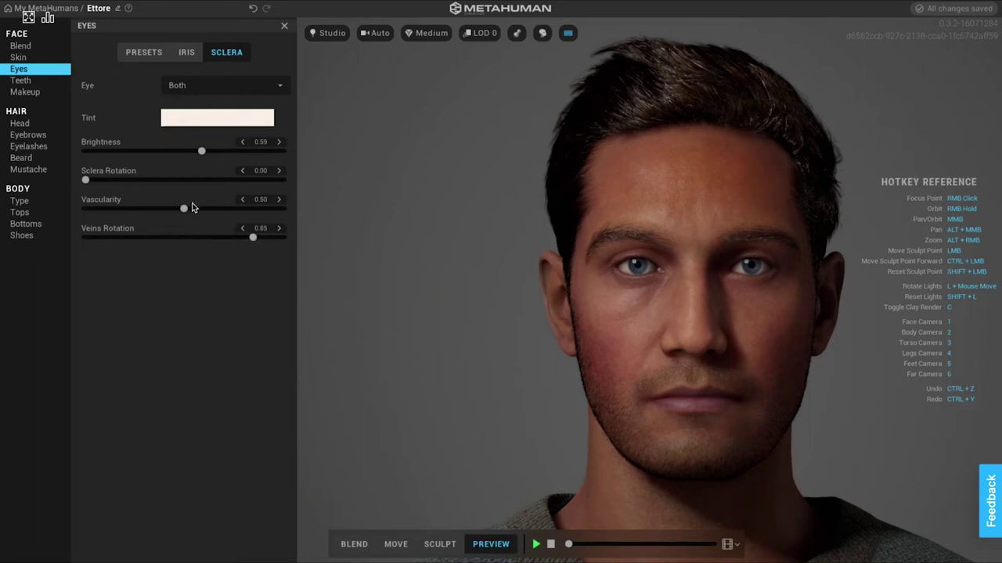
left_click_drag(156, 152, 230, 161)
- Set the teeth's Tooth Length to -0.45 and Variation to 0.35
left_click(21, 82)
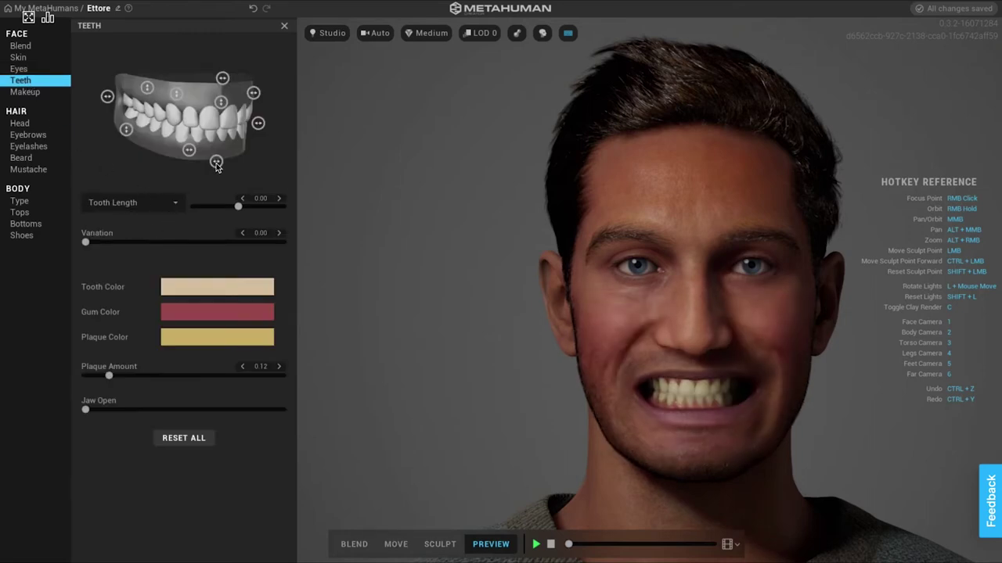
mouse_move(217, 165)
left_mouse_down()
mouse_move(246, 170)
mouse_move(202, 171)
left_mouse_up()
mouse_move(220, 102)
left_mouse_down()
mouse_move(220, 123)
mouse_move(220, 104)
left_mouse_up()
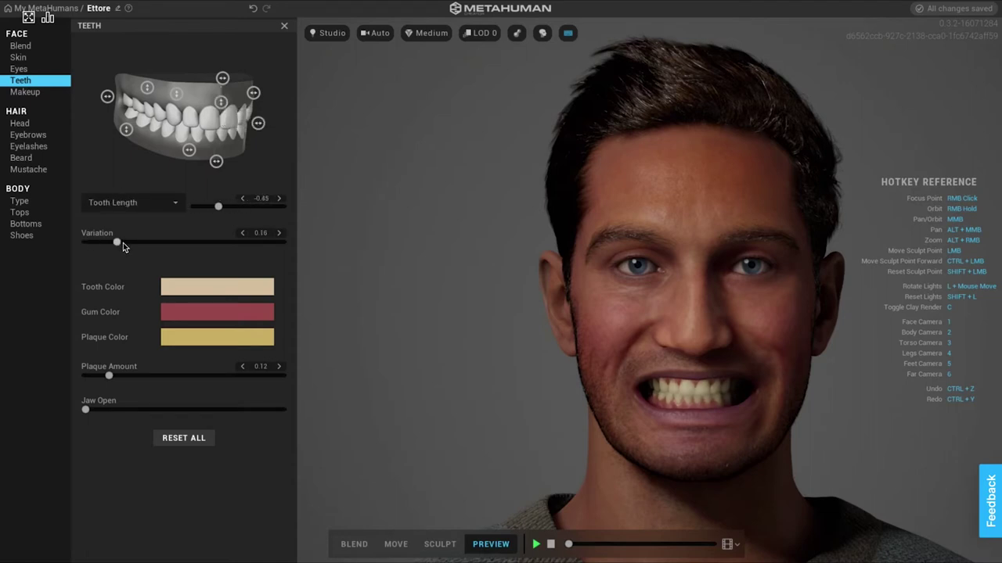
left_click(155, 244)
- Set the gum color to U 0.50 and V 0.66, and the plaque amount to 0.27
left_click(193, 312)
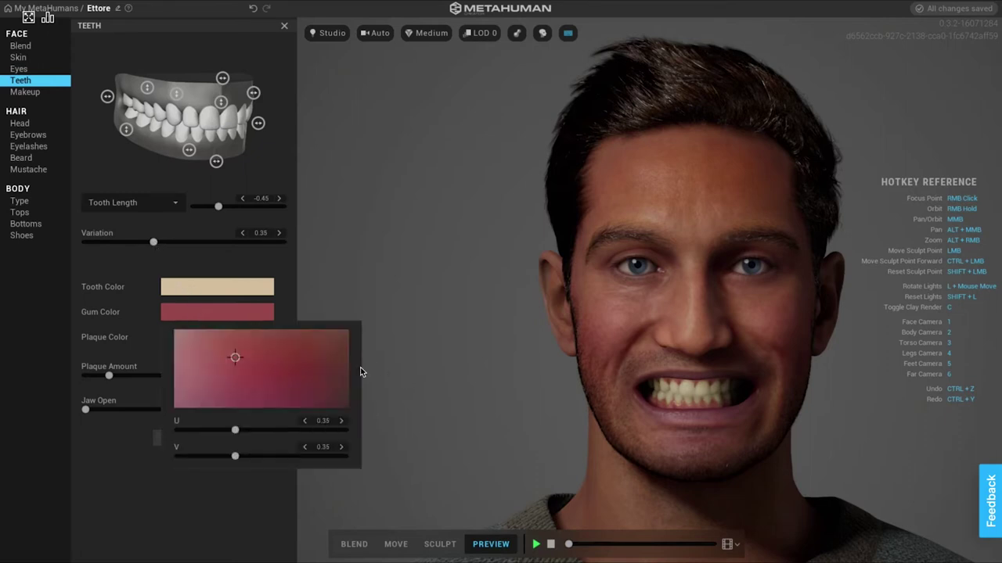
left_click(248, 371)
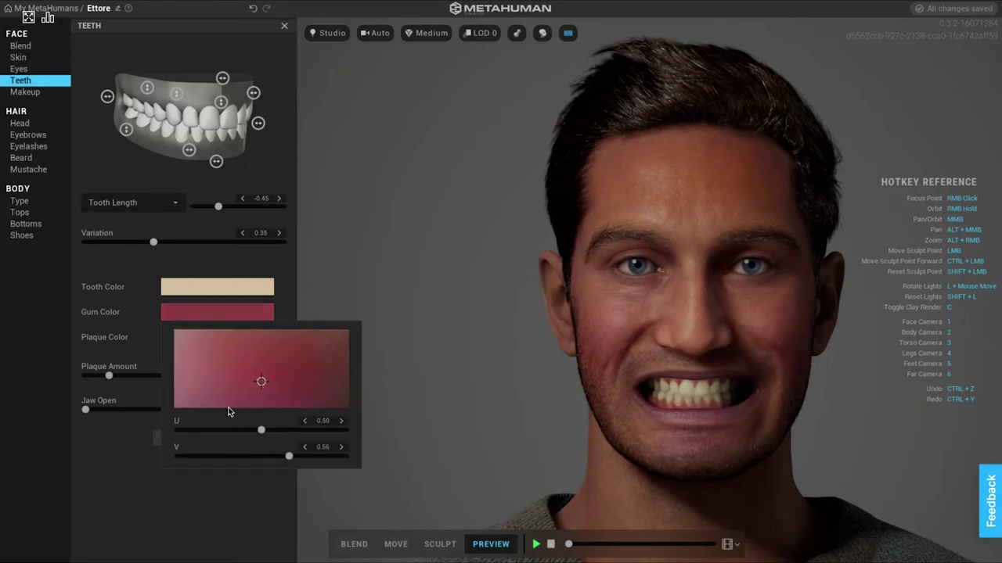
left_click(139, 384)
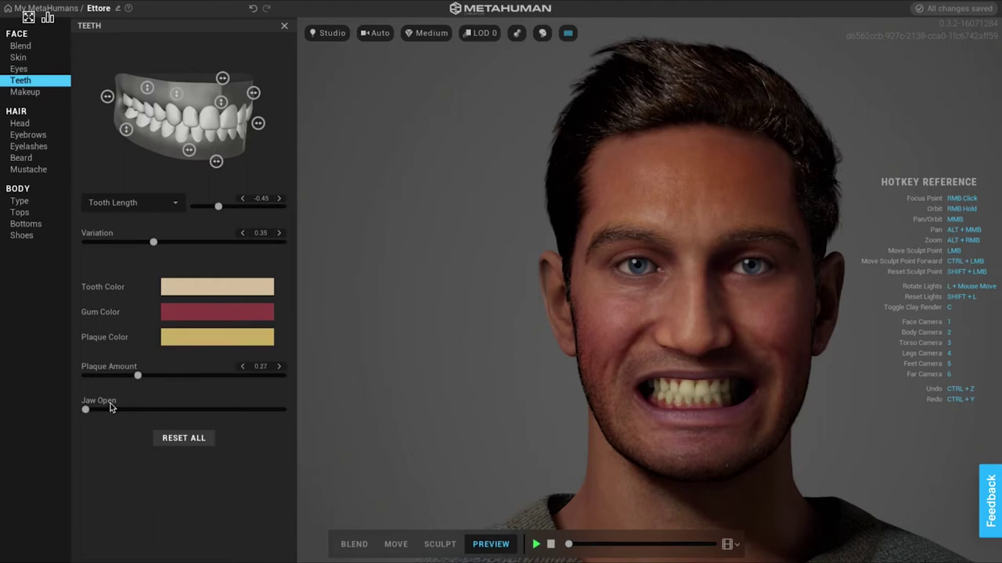
left_click_drag(88, 410, 68, 416)
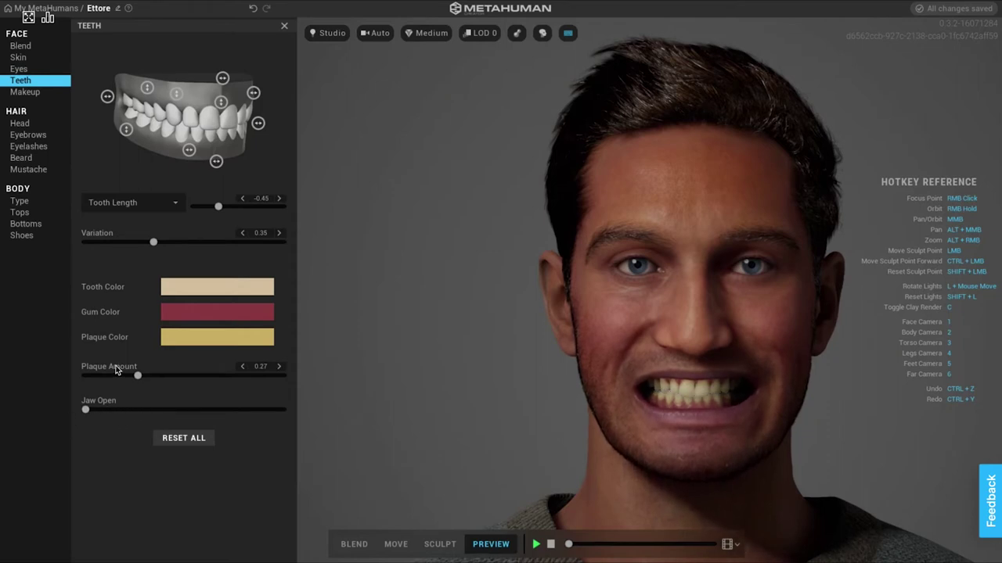
- Give the head the short hairstyle with cropped sides, first in the third row of head hair styles
left_click(29, 95)
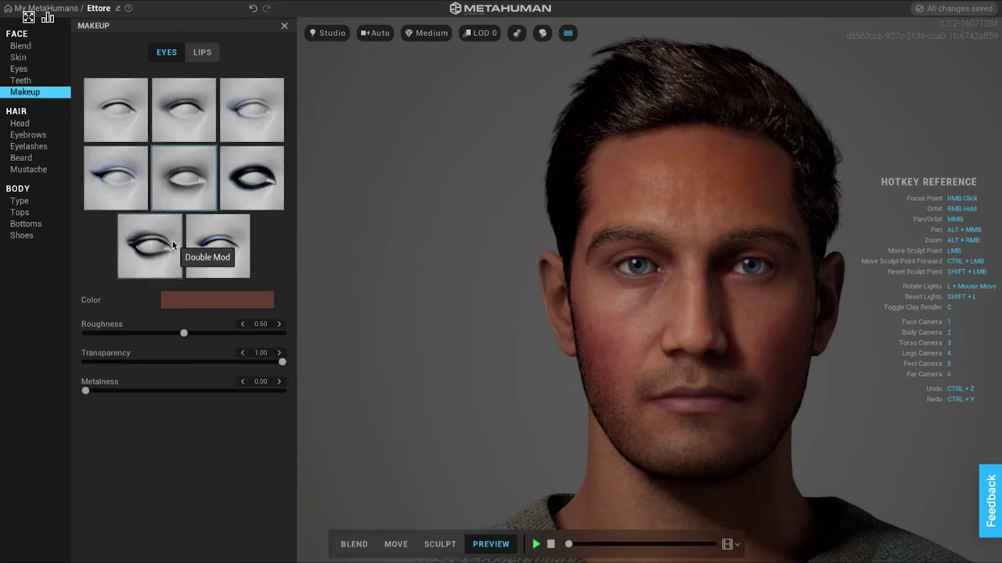
left_click(20, 124)
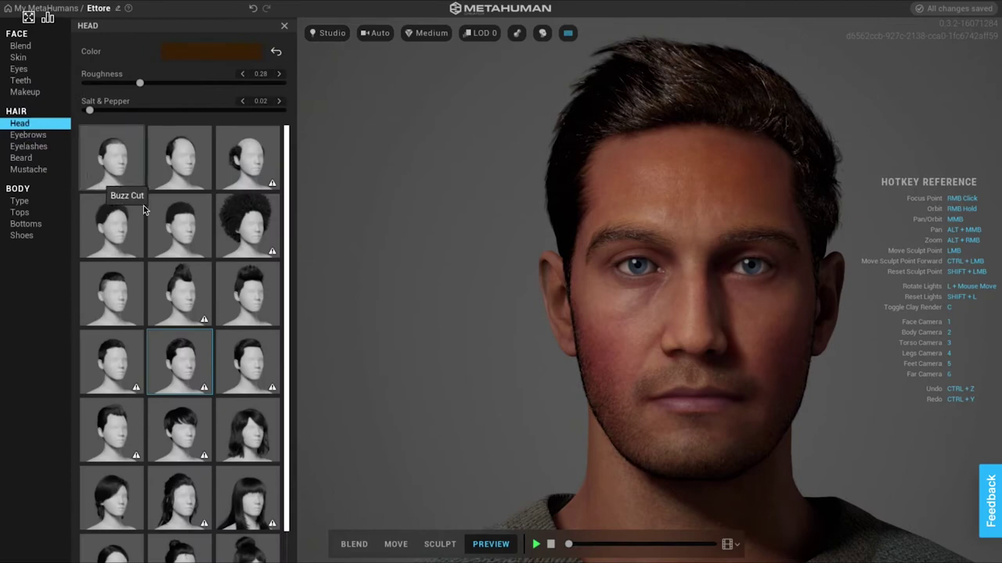
scroll(184, 274, "down", 1)
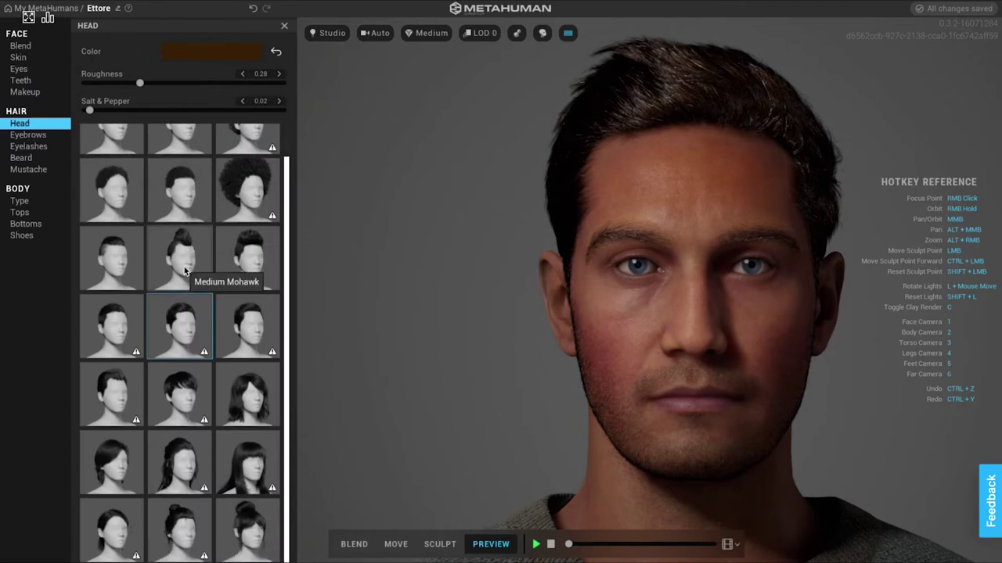
scroll(184, 273, "up", 1)
left_click(121, 291)
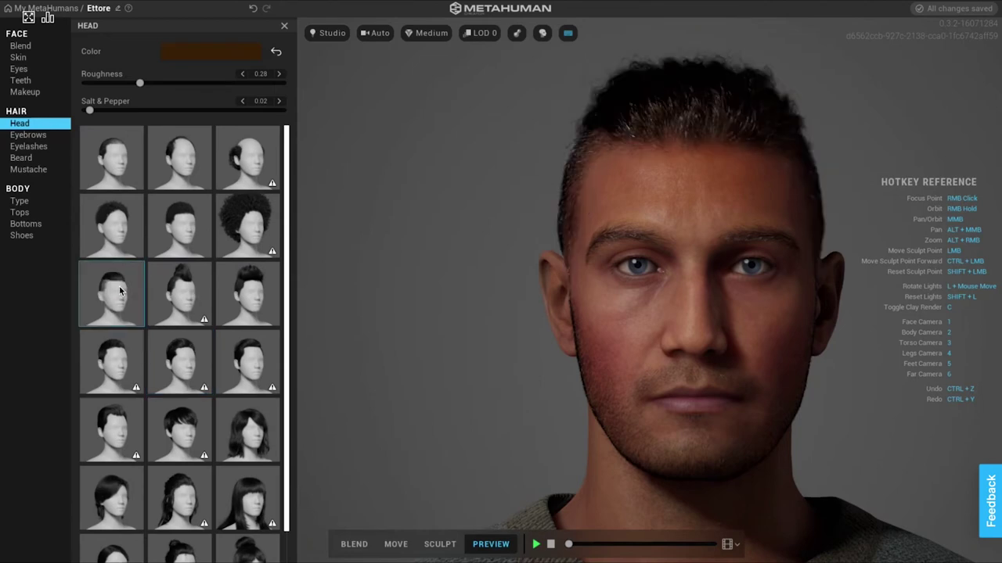
- Apply the middle eyebrow style of the third row and the first eyelash style of the second row
left_click(24, 136)
left_click(241, 289)
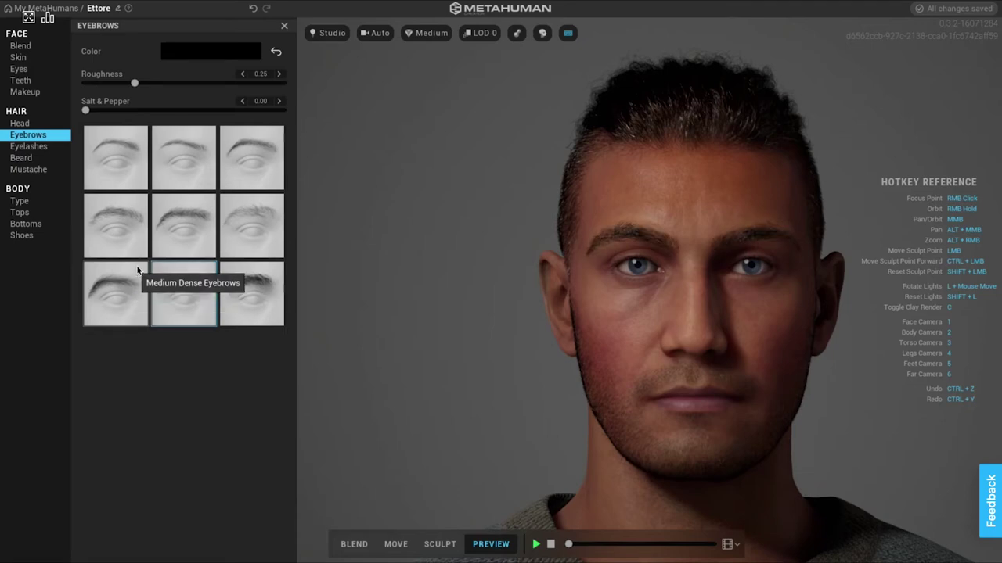
left_click(30, 147)
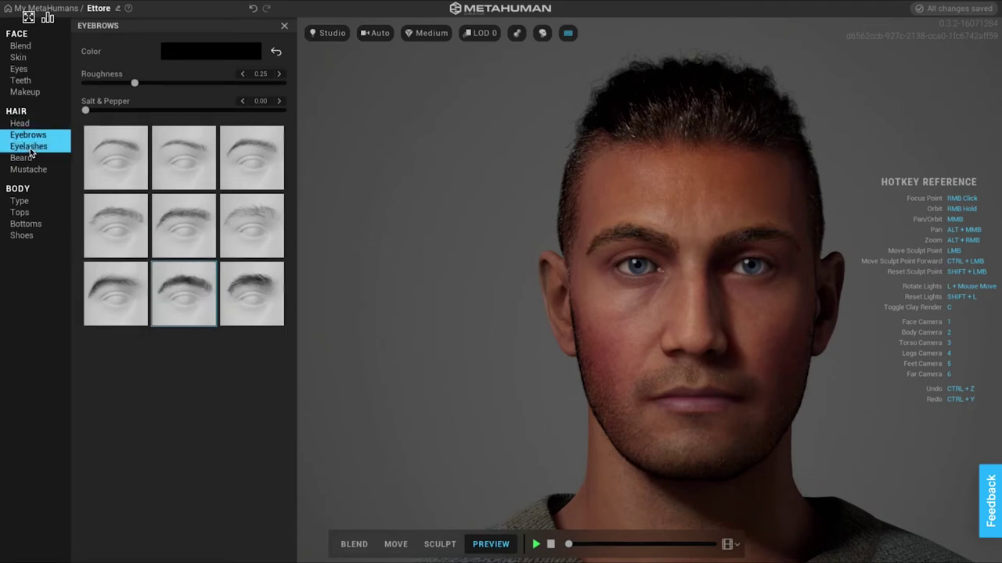
left_click(212, 232)
left_click(157, 235)
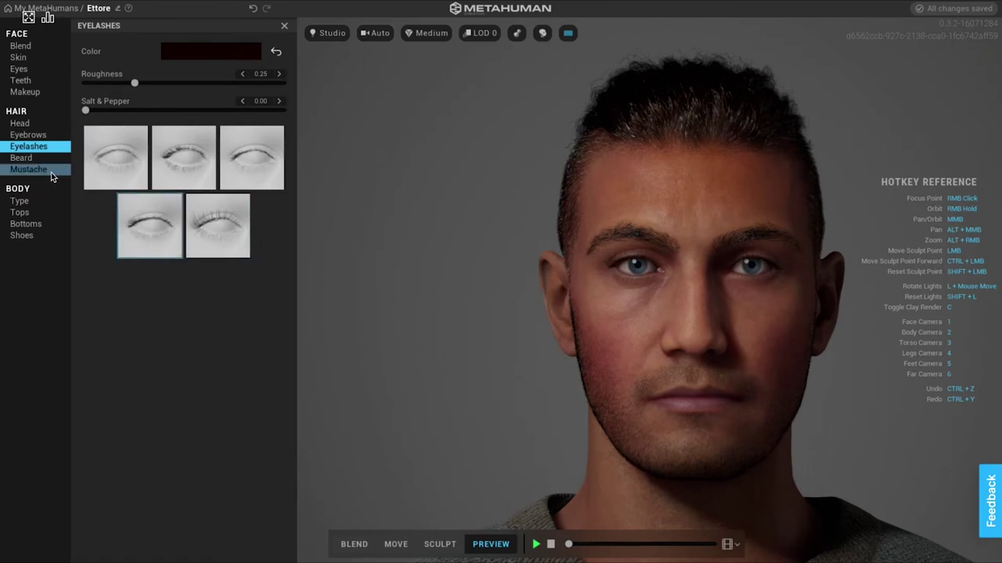
- Give the face the Long Full Beard and the third mustache style of the first row
left_click(23, 160)
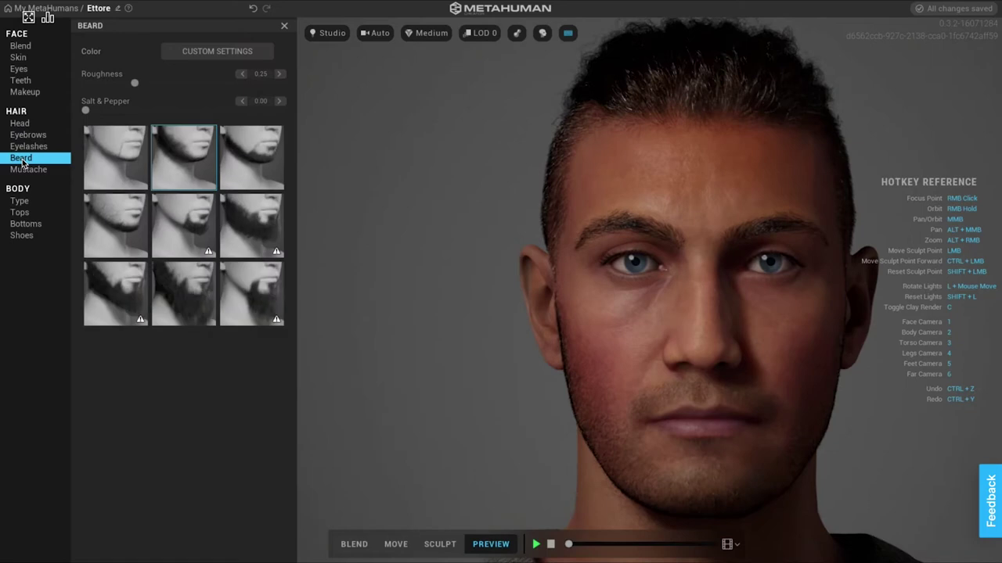
left_click(186, 287)
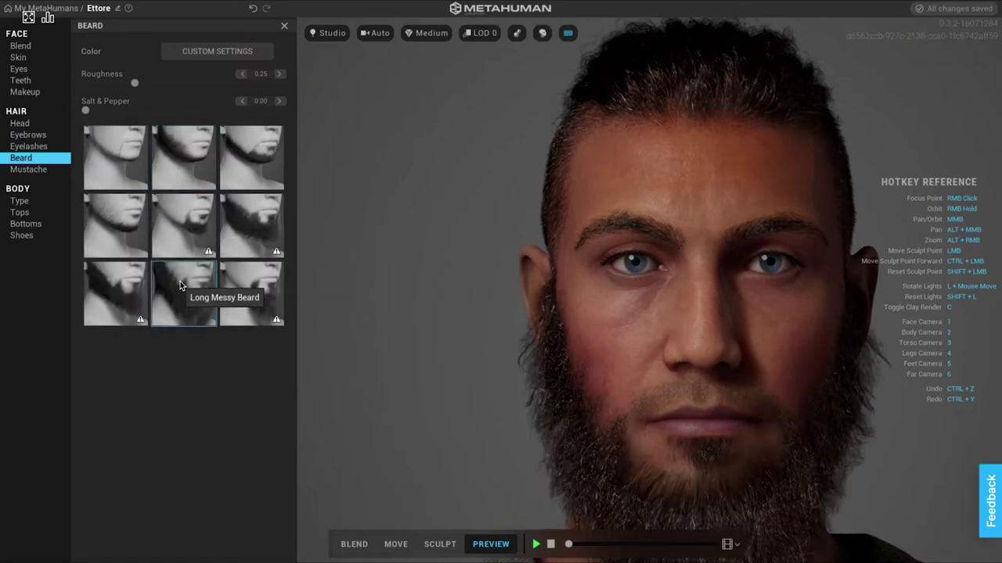
left_click(130, 284)
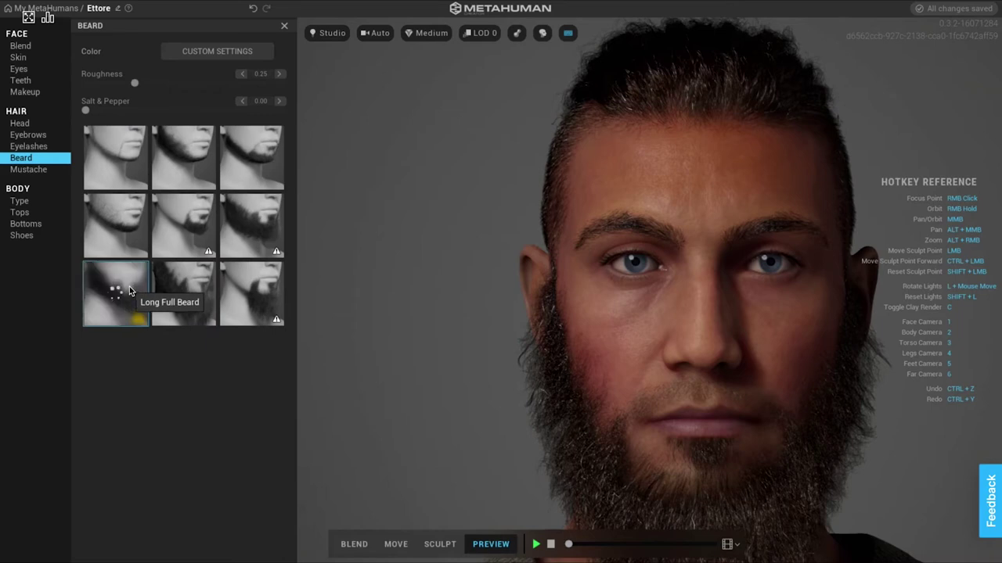
left_click(35, 176)
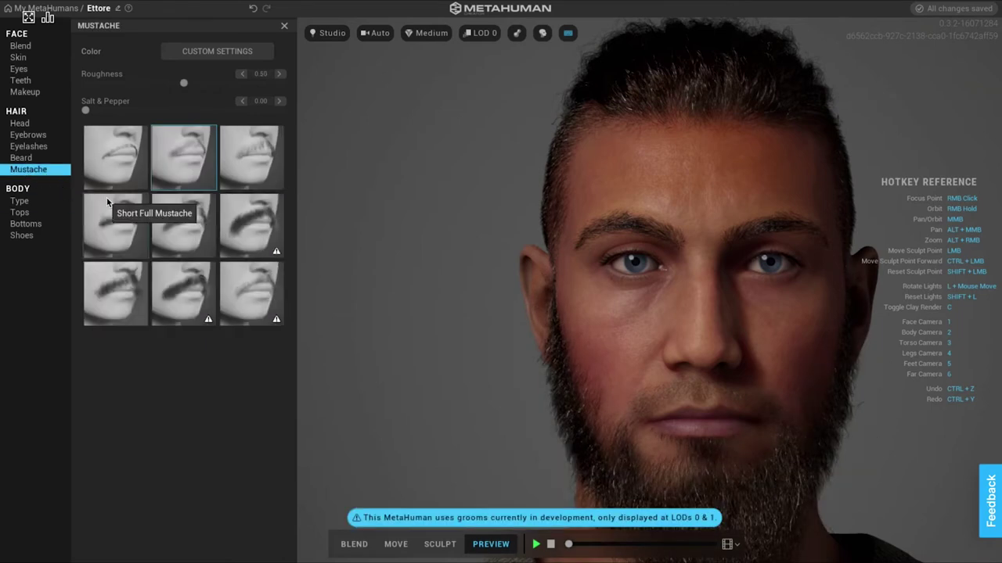
left_click(248, 157)
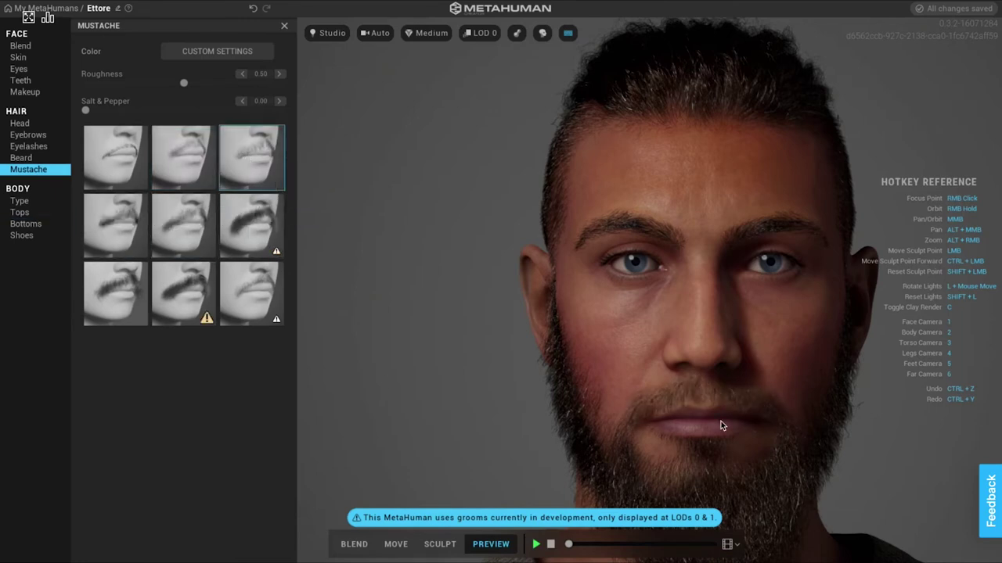
- Preview the edited face in motion, switch to another animation clip and stop the playback
left_click(536, 545)
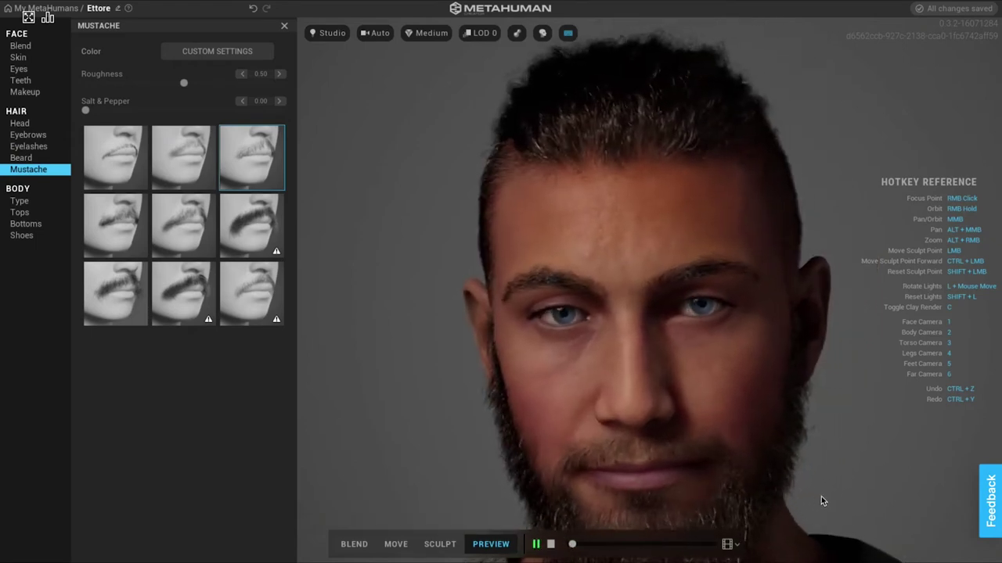
left_click(732, 544)
left_click(733, 498)
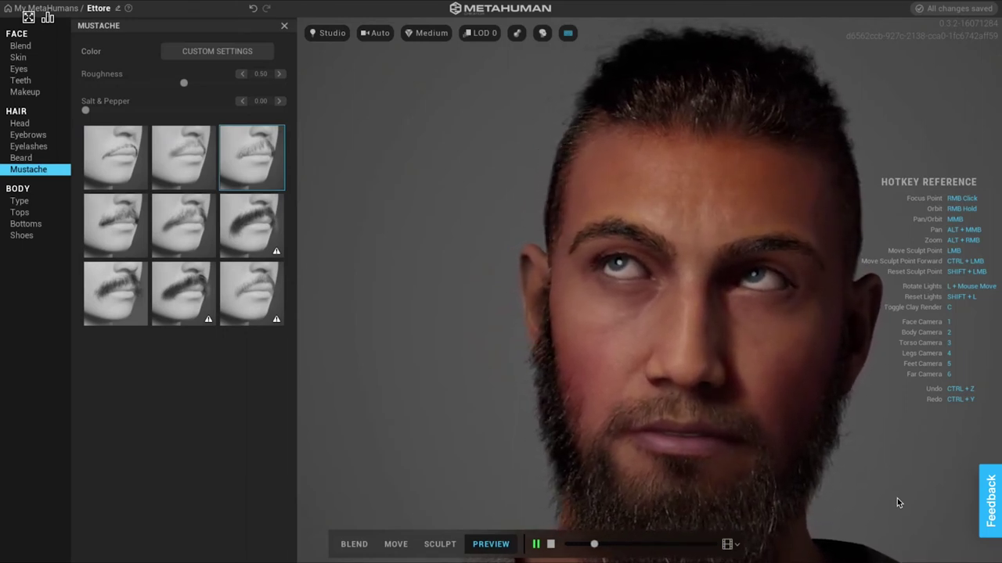
left_click(552, 550)
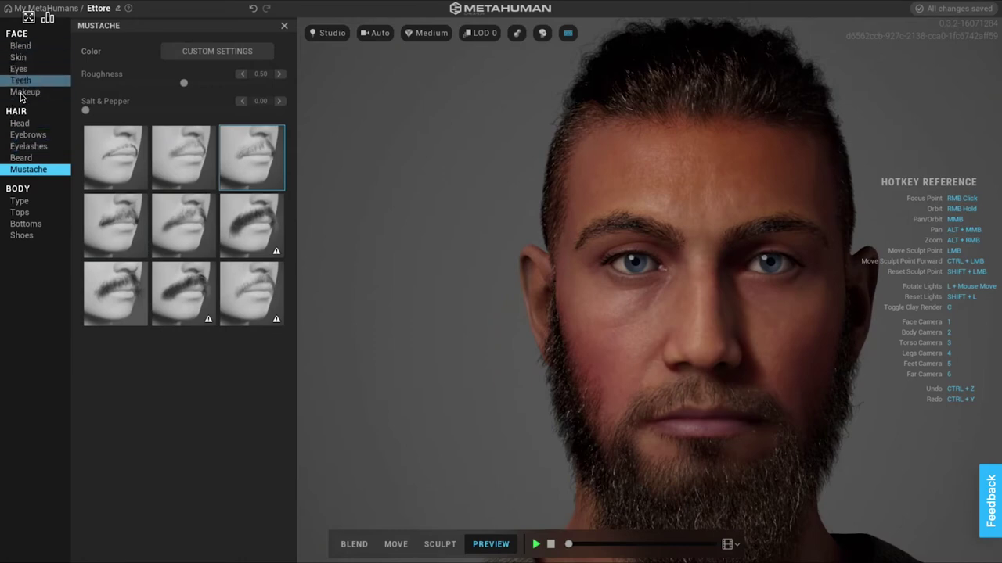
- Give the character the average-height slim male body type in the third row and dress it in the Button Down Shirt
left_click(26, 205)
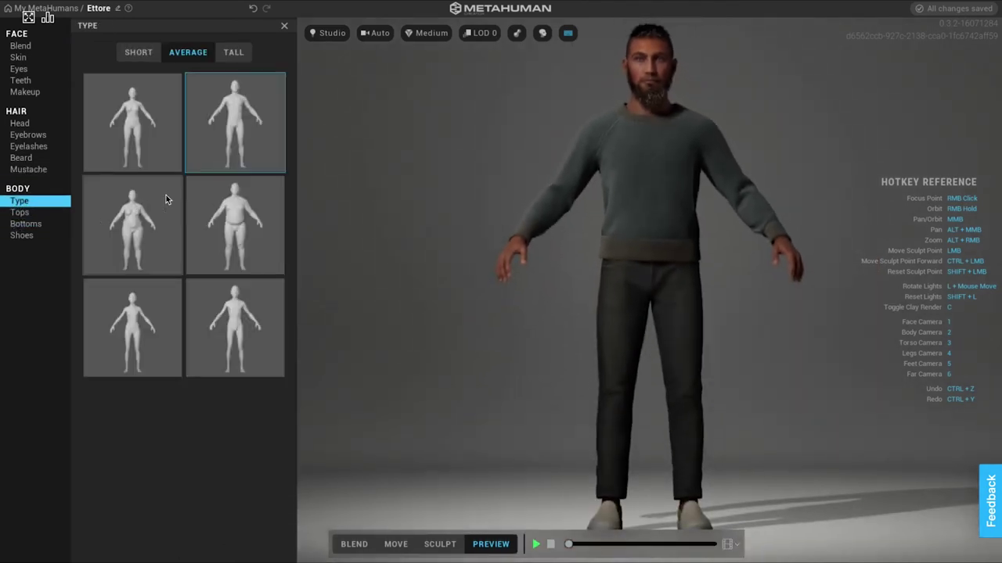
left_click(238, 326)
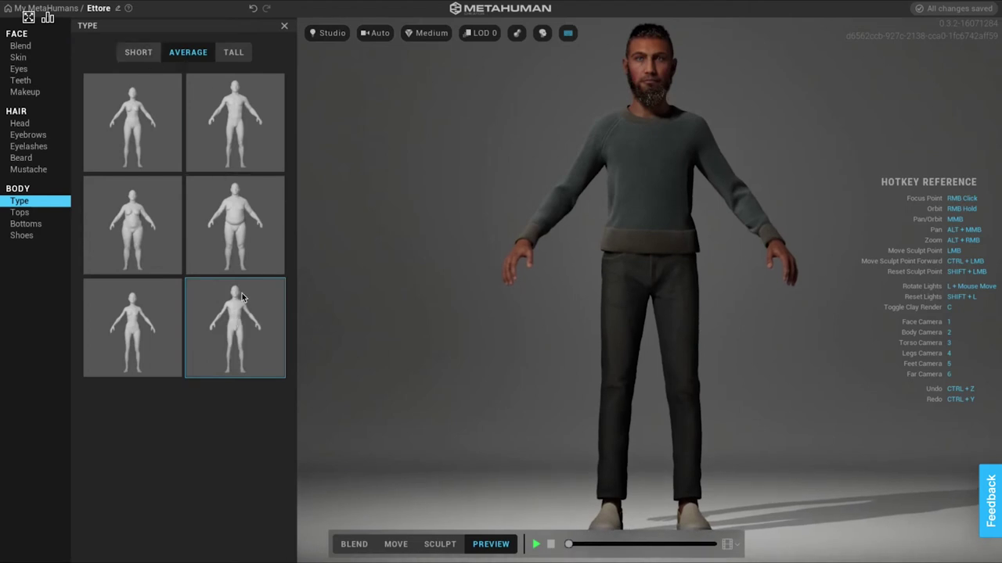
left_click(20, 212)
left_click(120, 143)
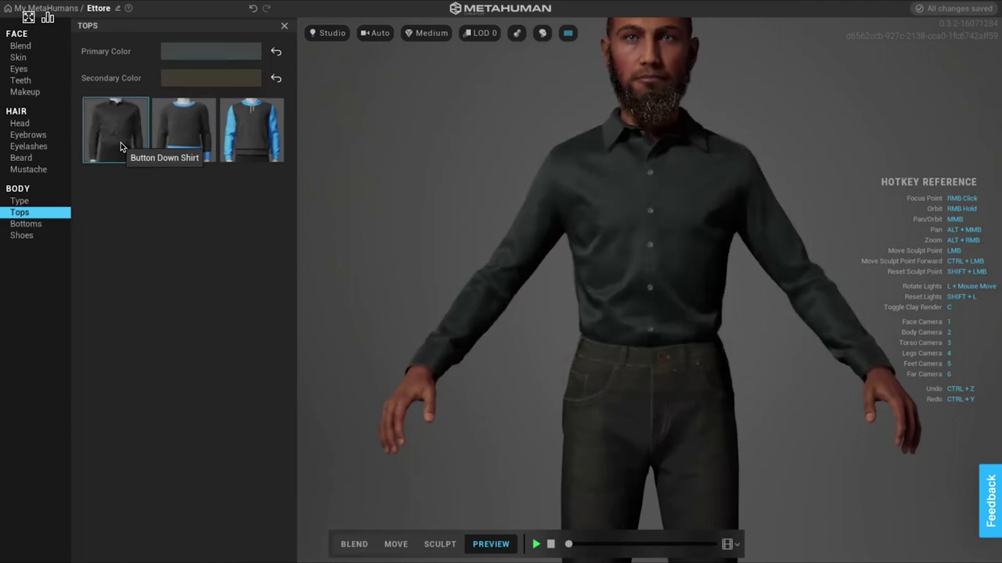
- Set the shirt's primary color to an off-white, hex FFFDE1
left_click(200, 54)
left_click(208, 76)
left_click_drag(203, 74, 201, 76)
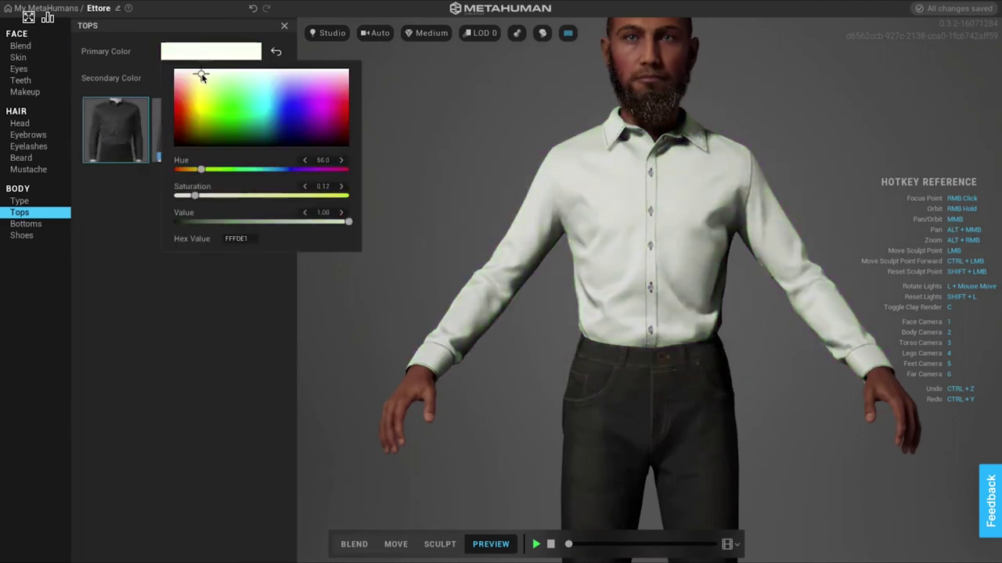
left_click(178, 342)
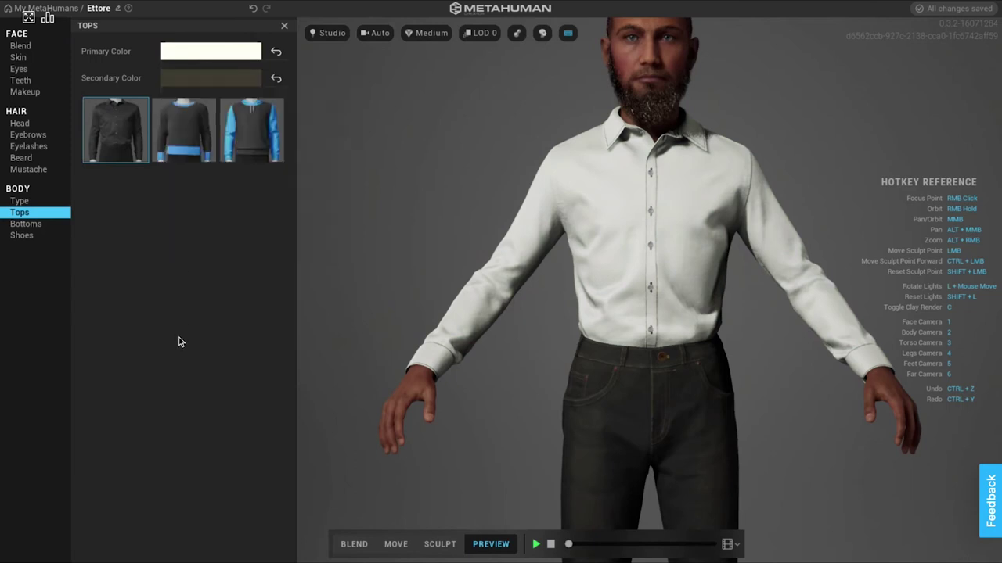
- Dress the character in the first bottoms style, the slim cuffed jeans, and the Boots
left_click(33, 225)
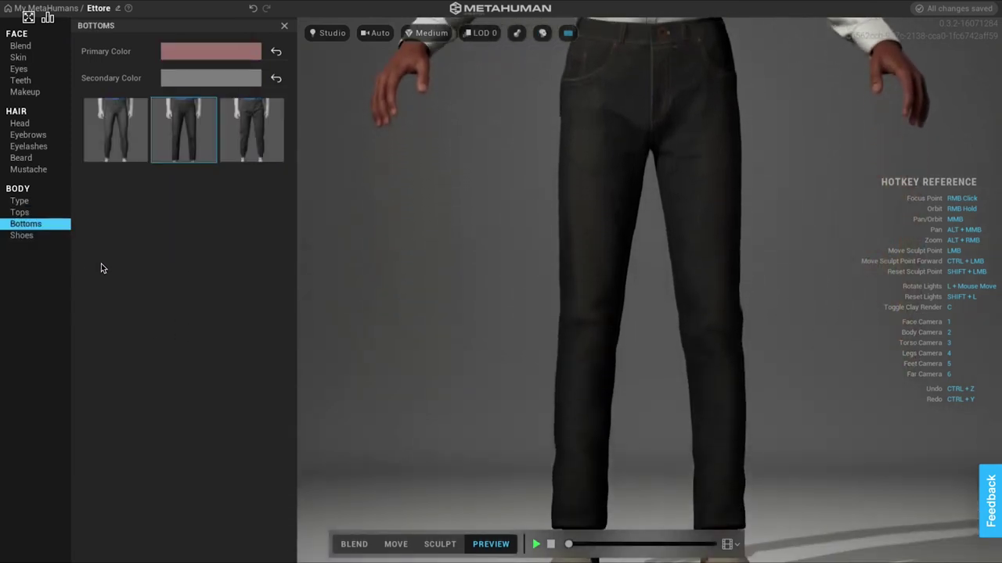
left_click(122, 142)
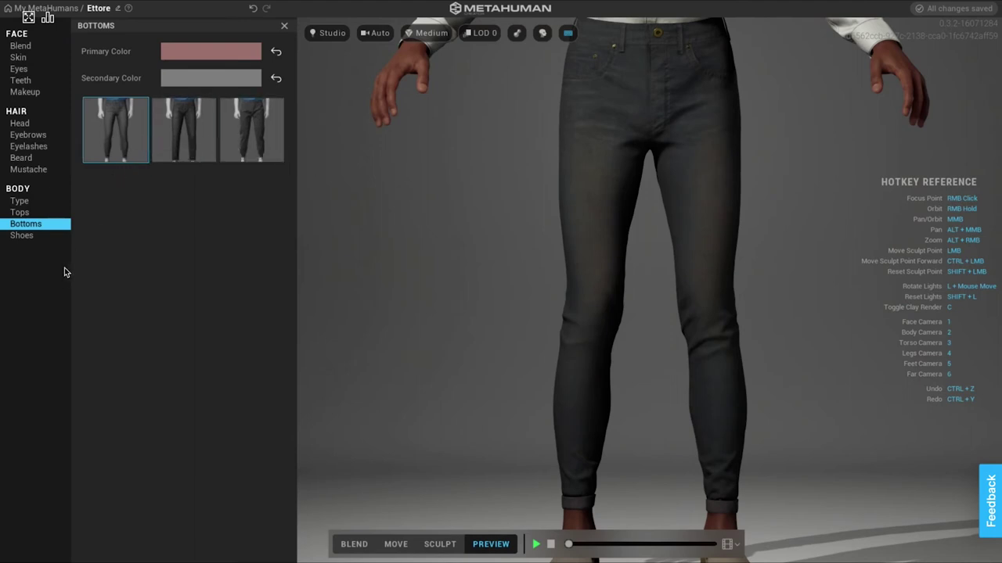
left_click(22, 235)
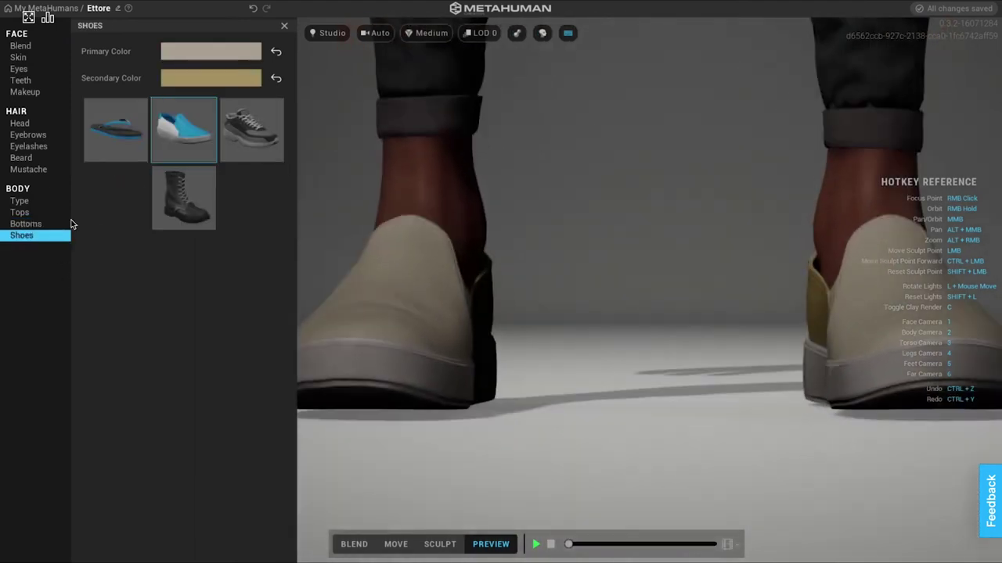
left_click(190, 205)
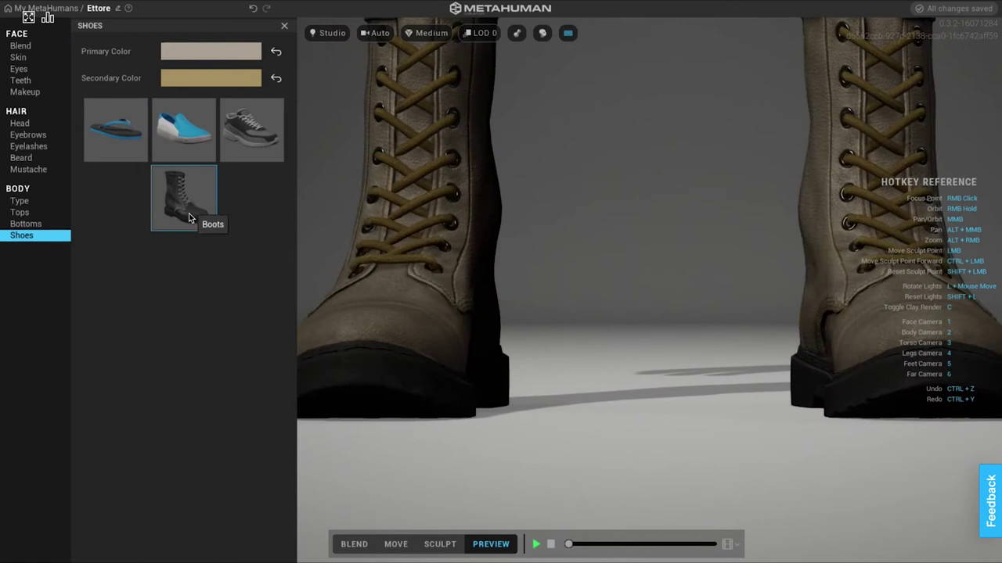
- Color the boots with secondary color 004E8F for the laces and primary color 00292C for the leather
left_click(204, 79)
left_click(280, 152)
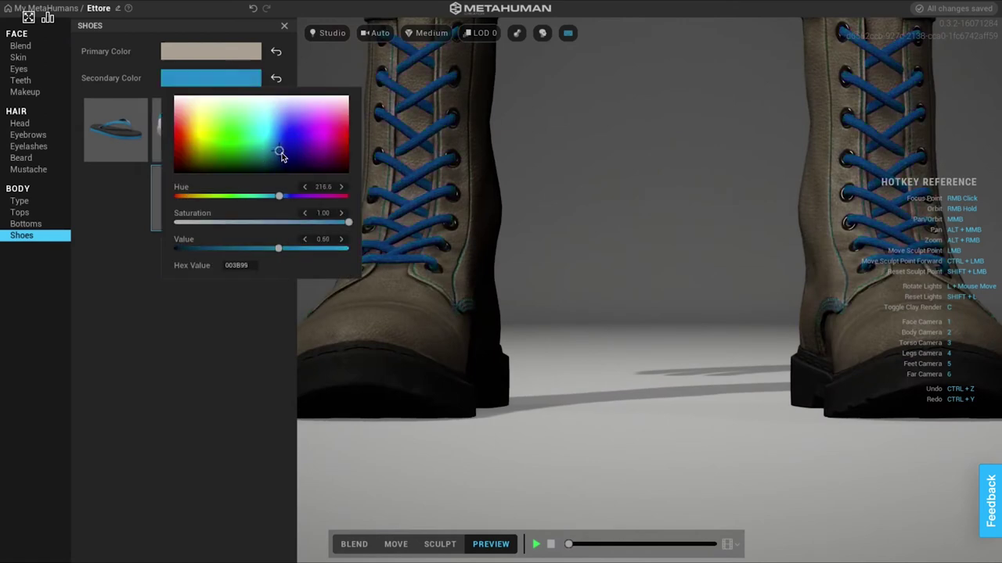
left_click(275, 154)
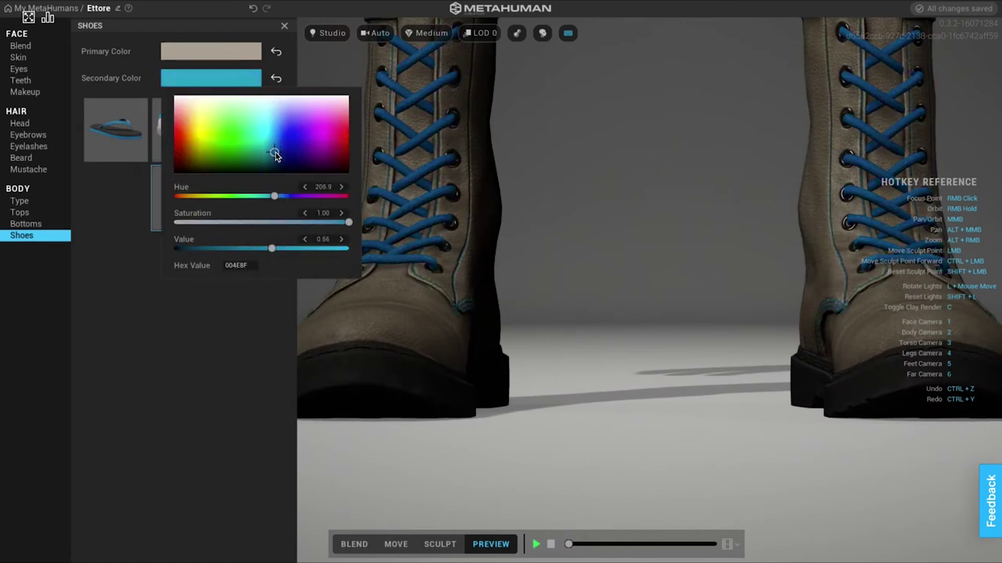
left_click(229, 55)
left_click_drag(250, 128, 264, 142)
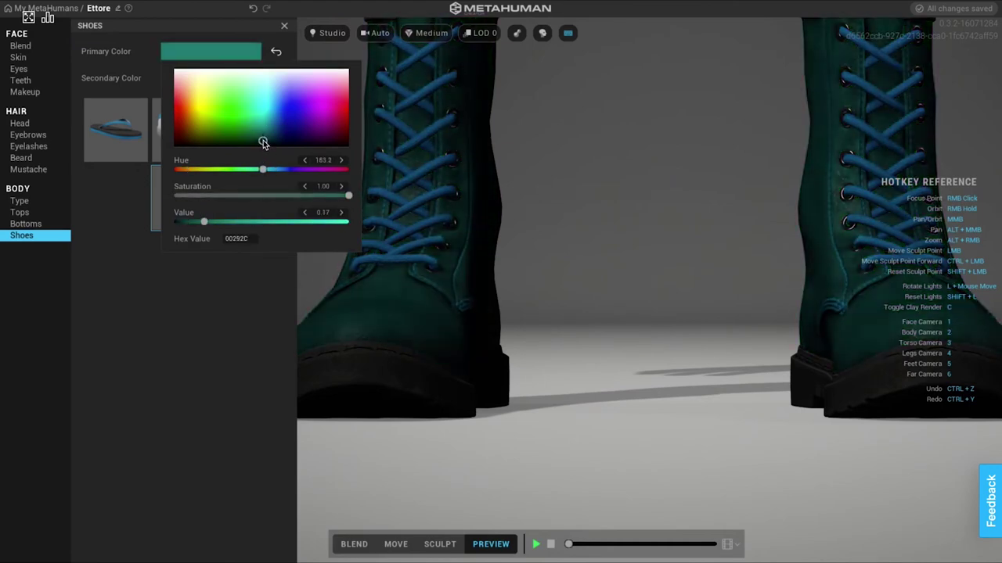
left_click(233, 337)
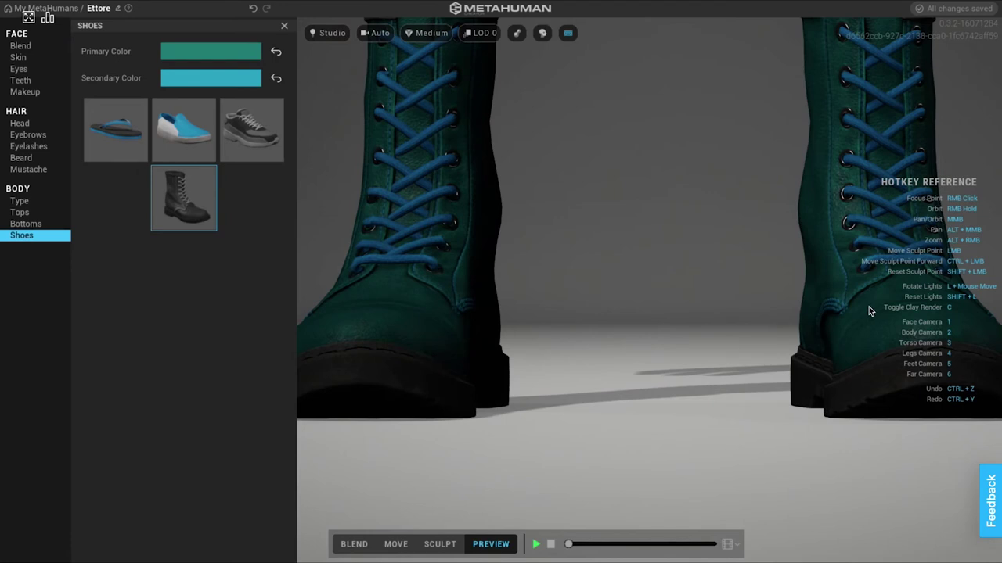
- Play a different animation clip in the full-body view, check the face camera and stop the playback
key("2")
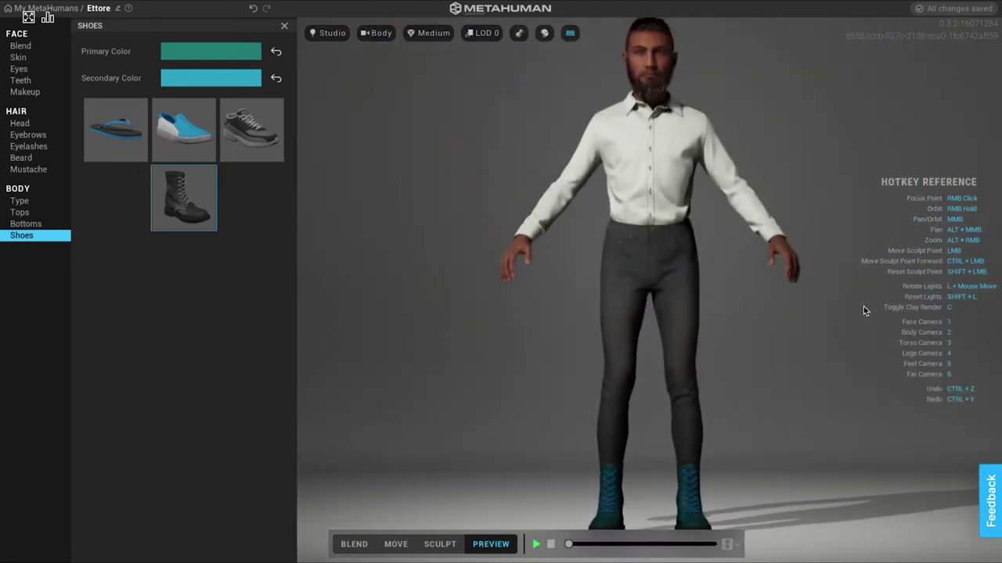
left_click(727, 545)
left_click(724, 510)
left_click(537, 545)
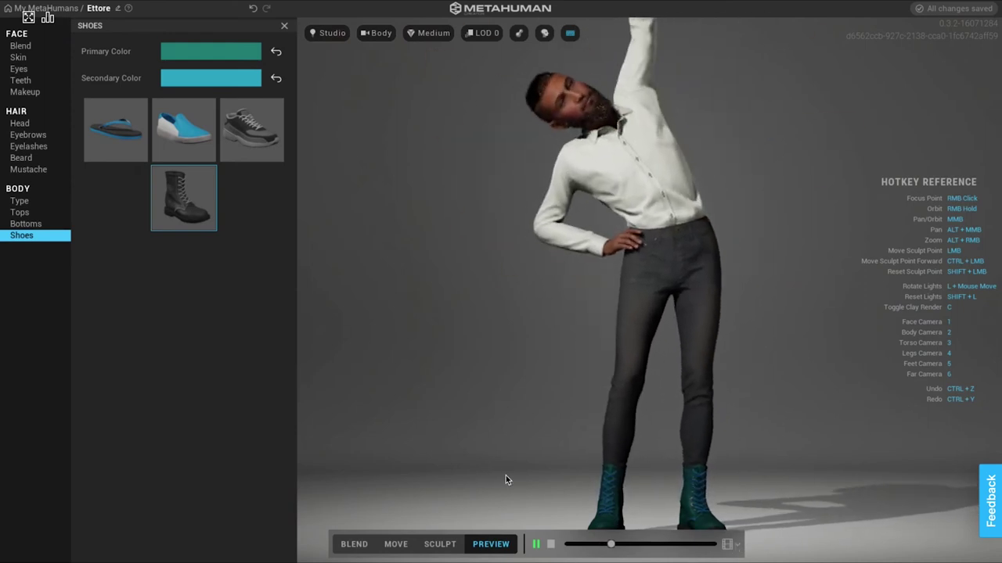
key("1")
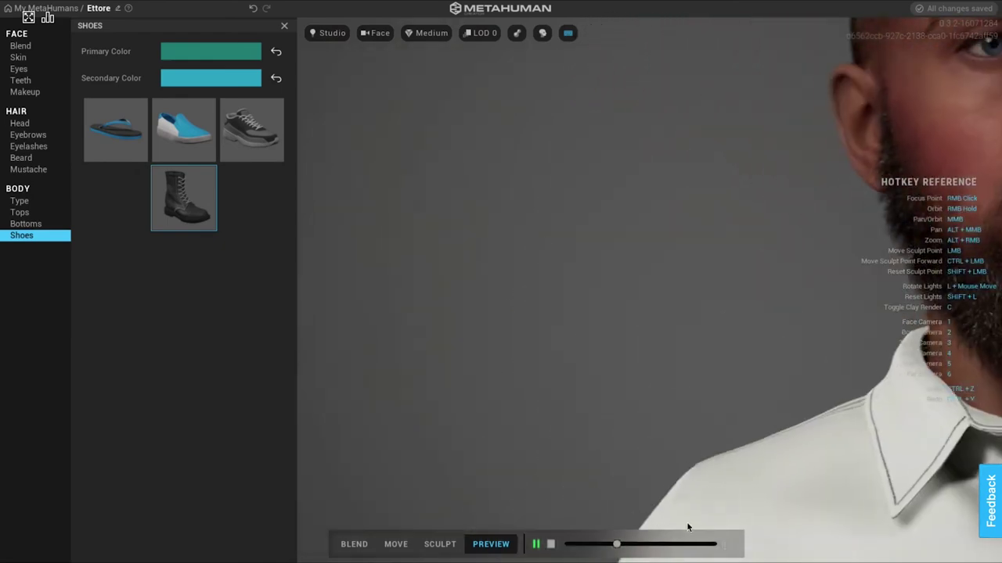
left_click(550, 544)
- Compare the body and face camera views, then browse the face presets available in Blend mode
key("2")
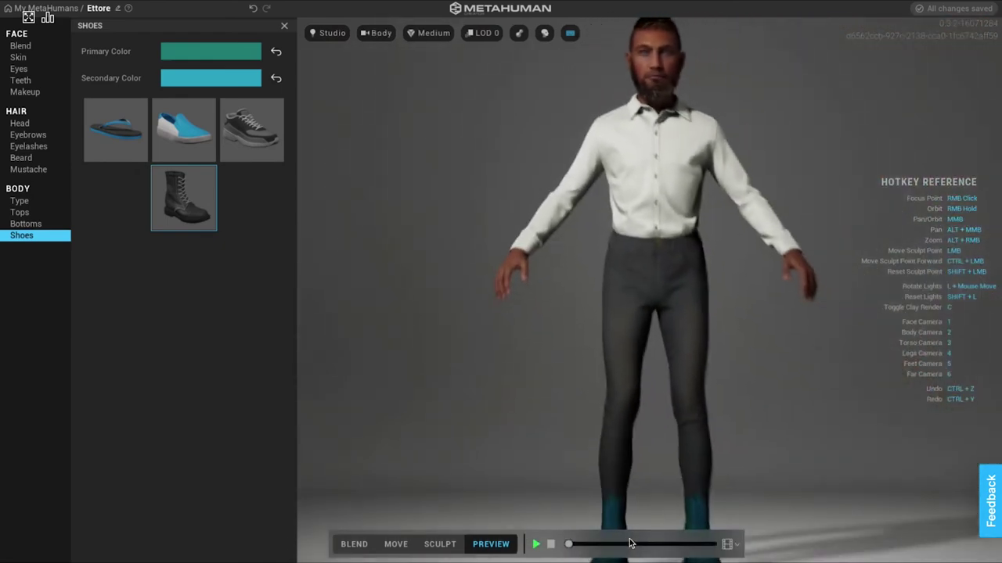
key("1")
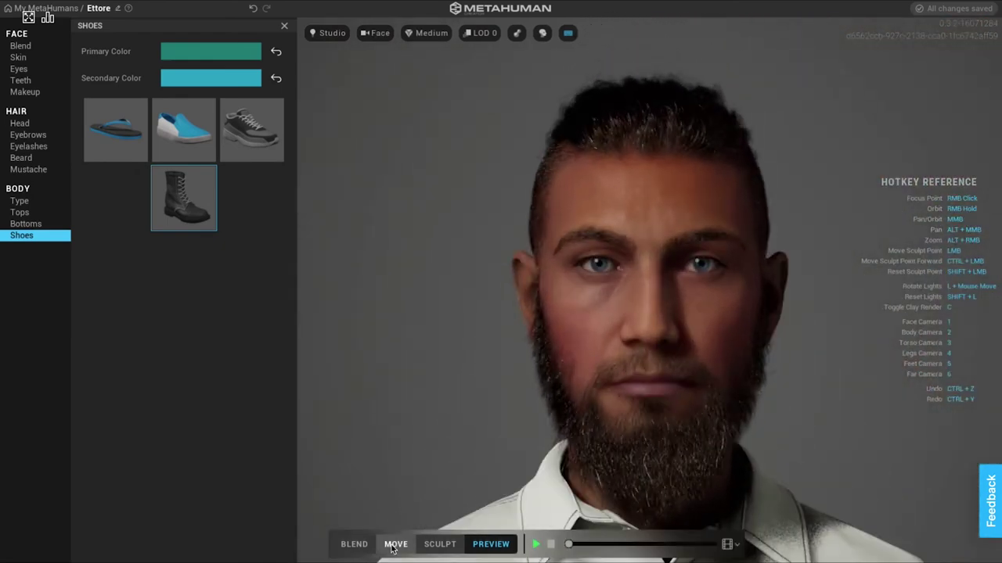
left_click(354, 544)
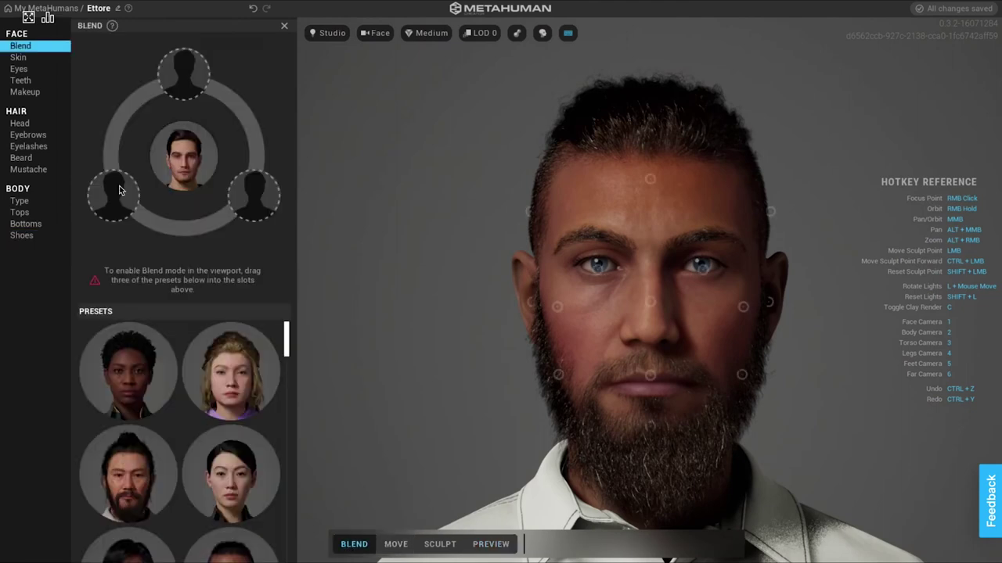
scroll(221, 425, "down", 3)
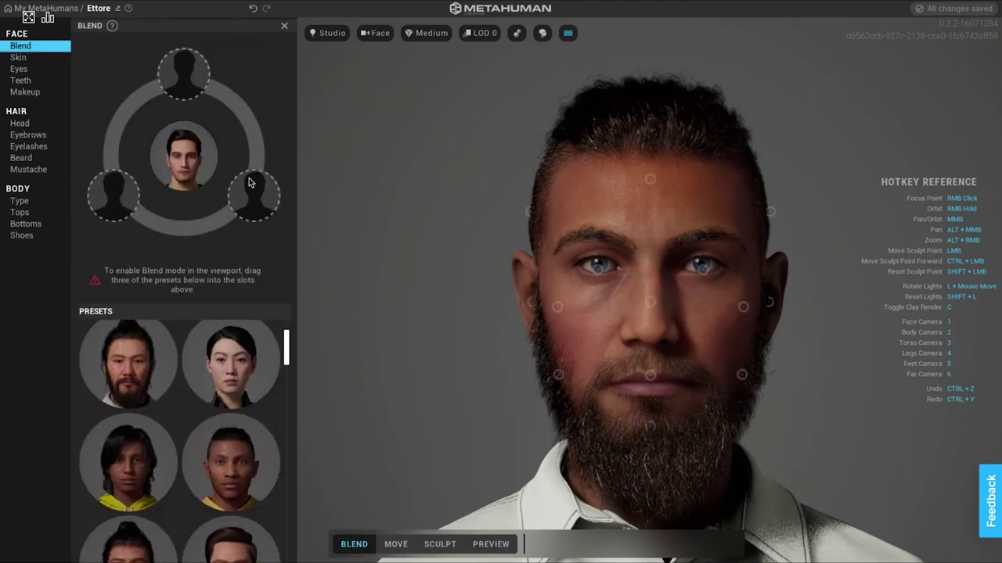
- In Move mode, shift the lower eyelids slightly downward and try the eyebrow, nose and mouth controls
left_click(396, 544)
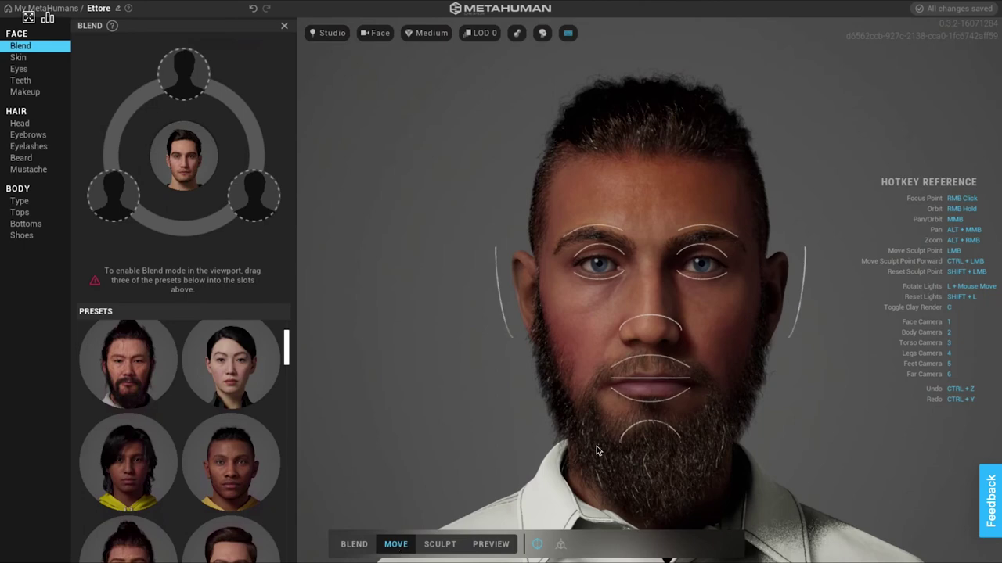
left_click(699, 278)
left_click_drag(698, 286, 702, 290)
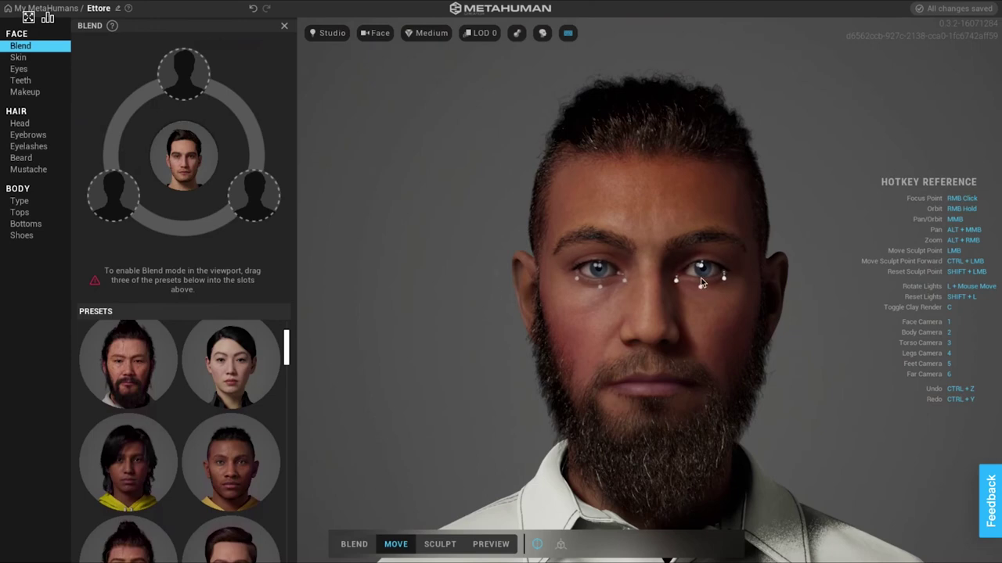
left_click(708, 242)
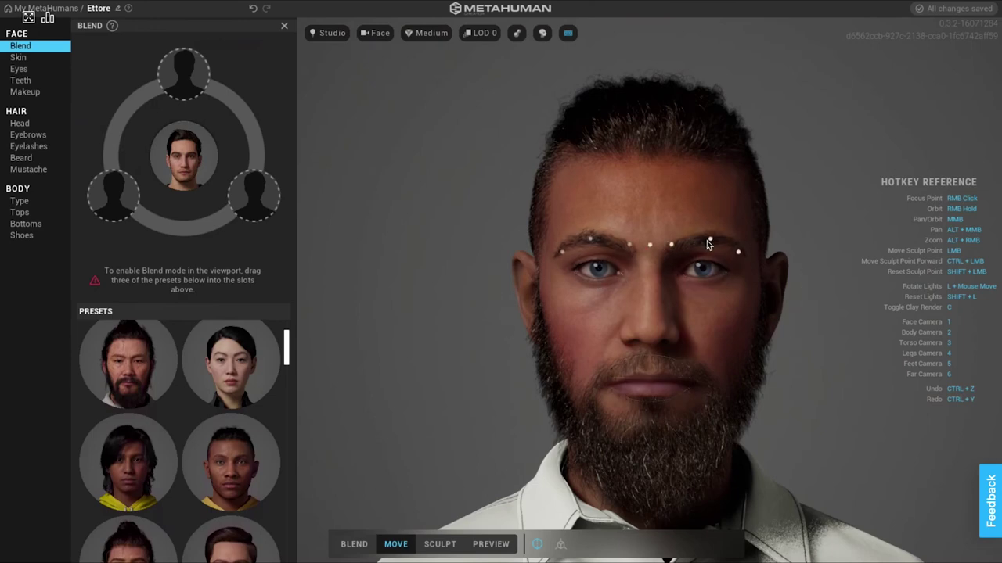
left_click(665, 327)
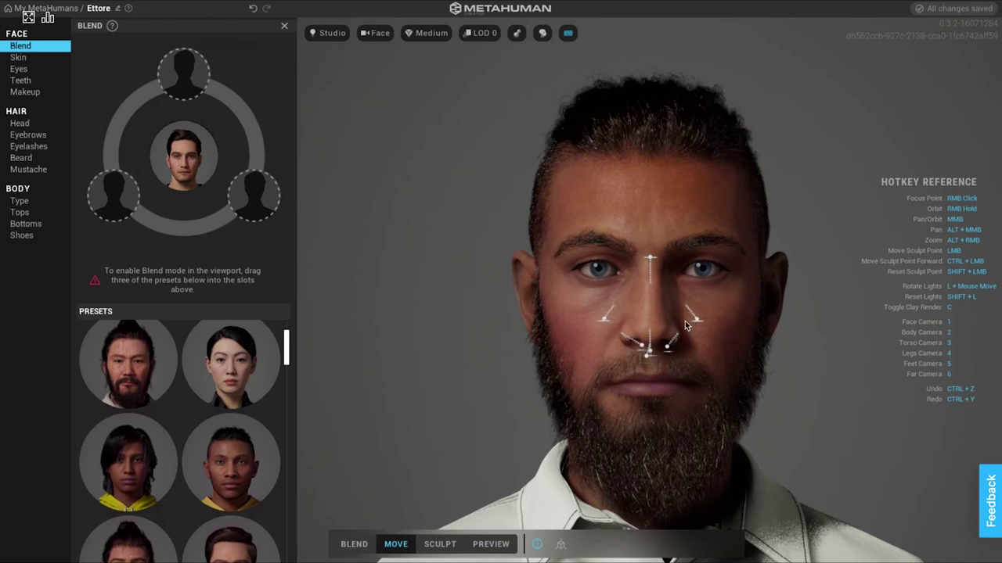
left_click(663, 382)
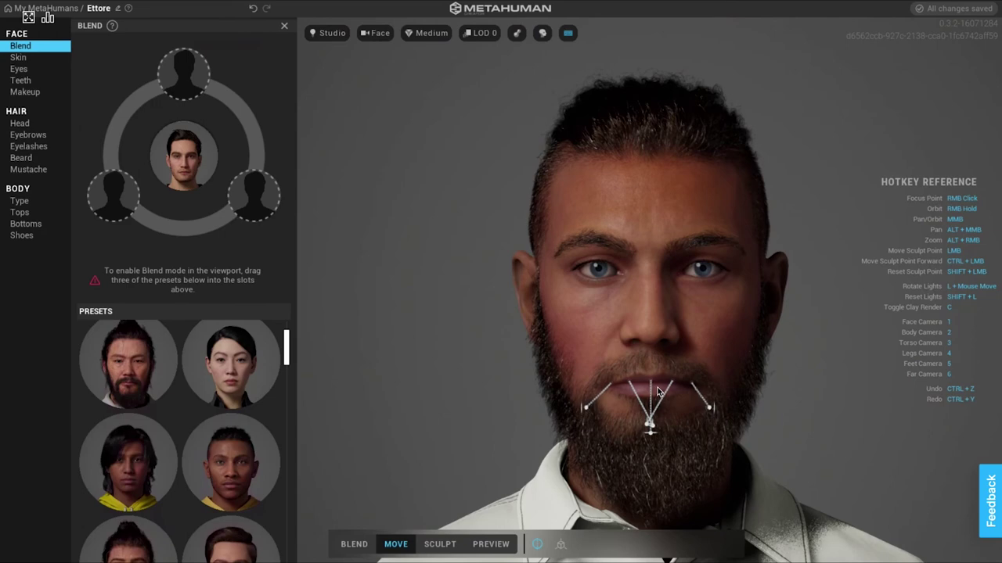
mouse_move(798, 287)
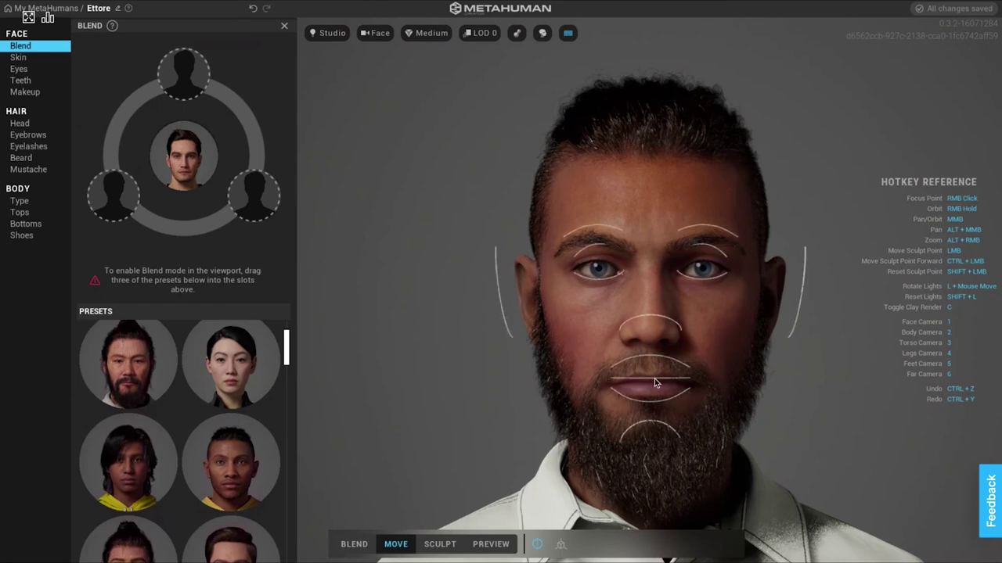
- In Sculpt mode, pull the ears slightly inward, raise the eyebrows a little and adjust the nose bridge
left_click(440, 546)
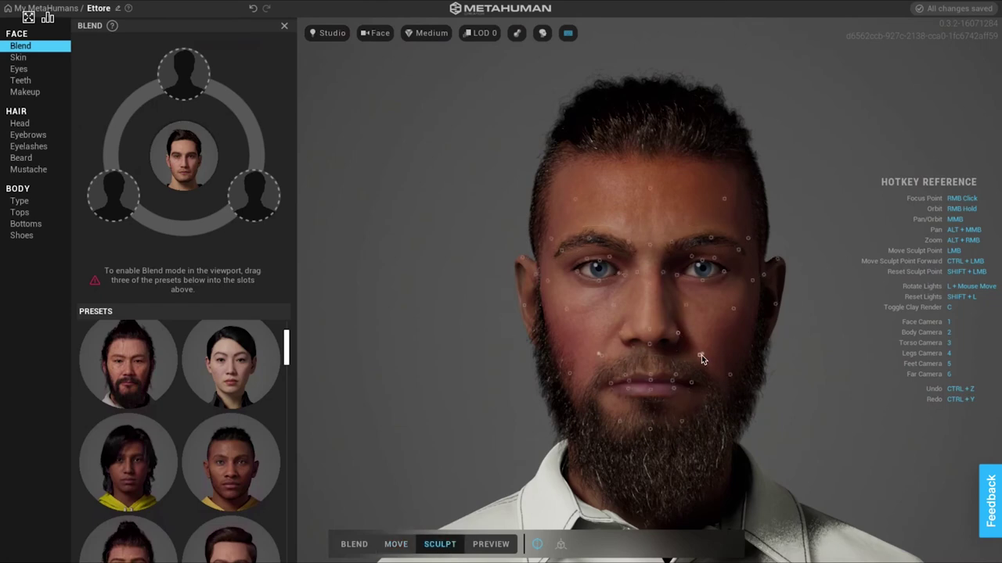
left_click_drag(777, 267, 772, 271)
left_click_drag(711, 242, 712, 237)
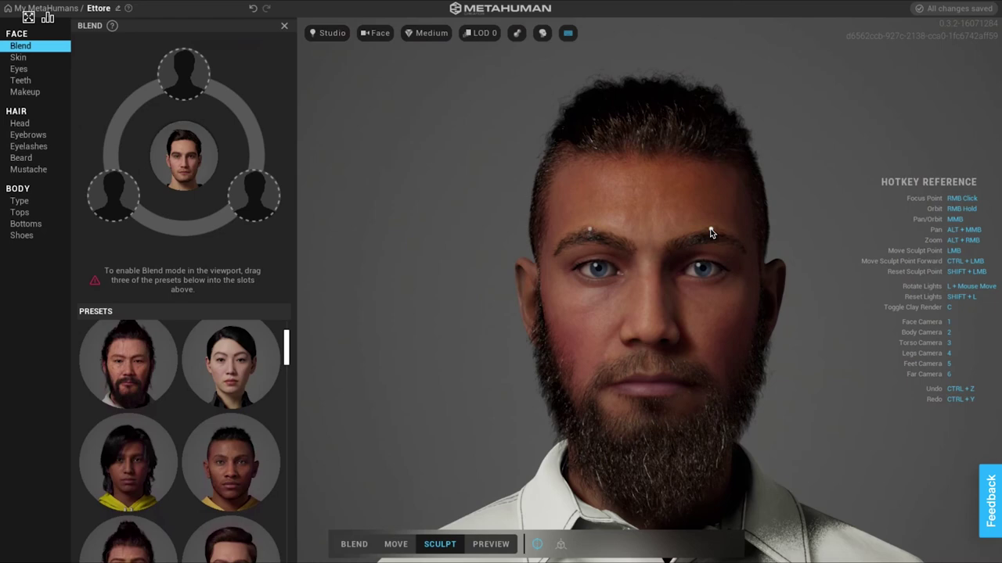
left_click_drag(639, 273, 644, 273)
- Preview the sculpted face in motion, switch to another animation clip and view it on the full body
left_click(493, 548)
left_click(536, 544)
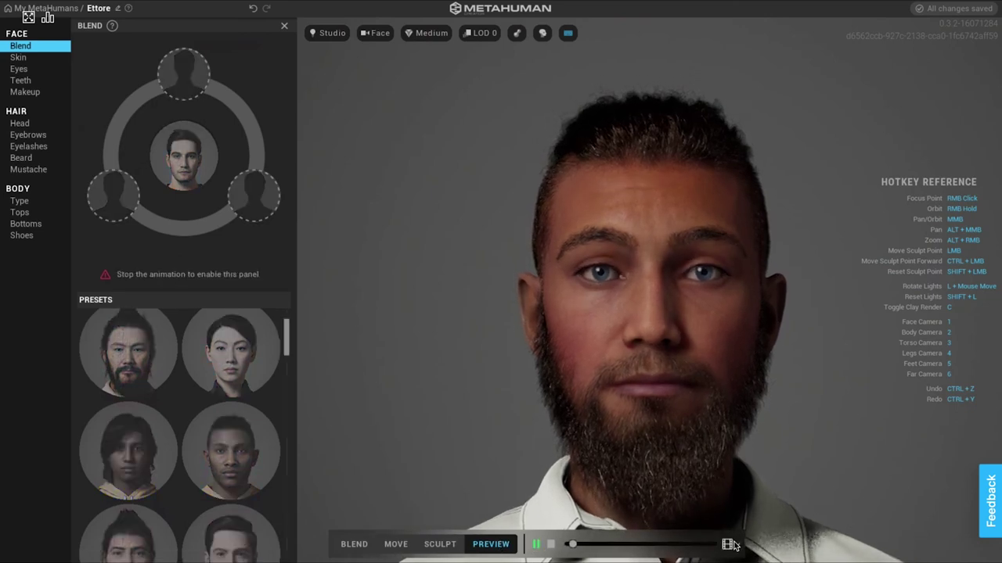
left_click(731, 545)
left_click(735, 494)
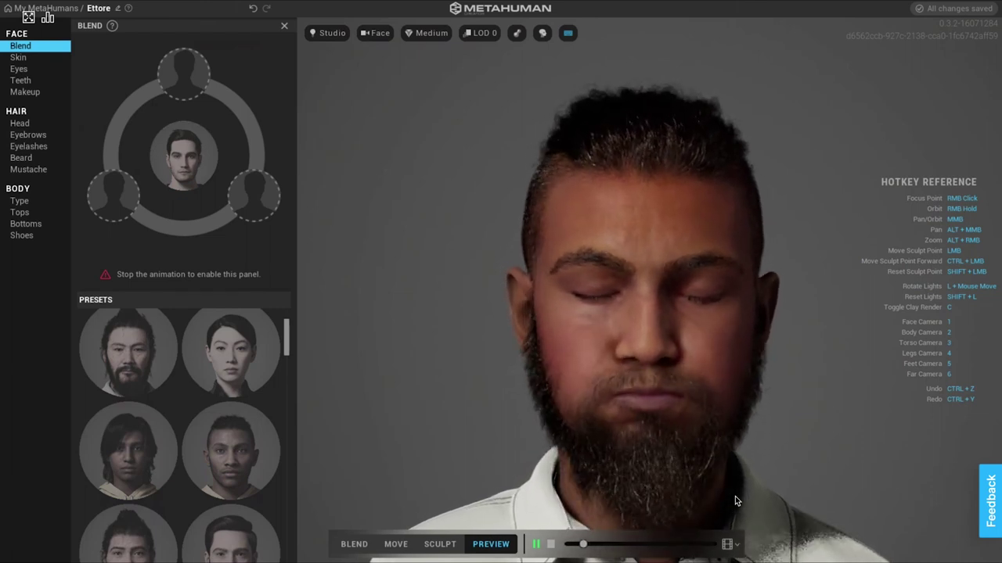
key("2")
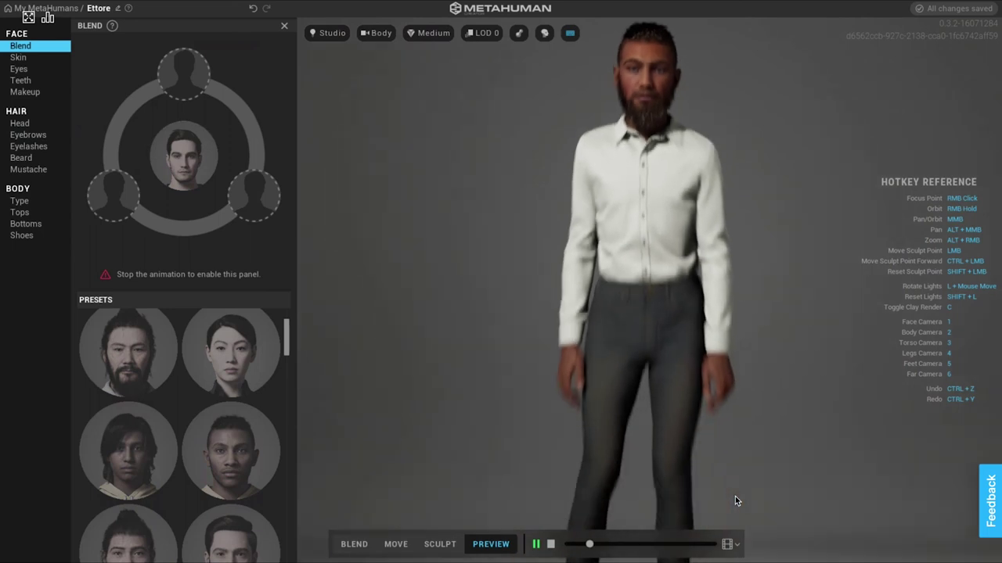